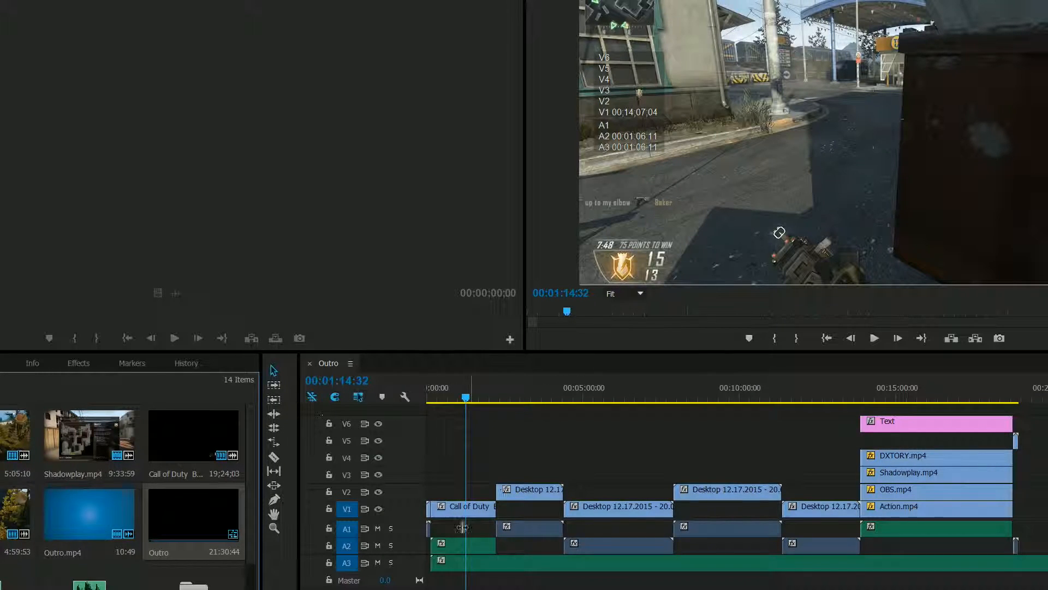
# - Open the media export settings for the Outro sequence and show its basic video settings
pyautogui.click(0, 0)
pyautogui.moveTo(32, 271)
pyautogui.click(72, 275)
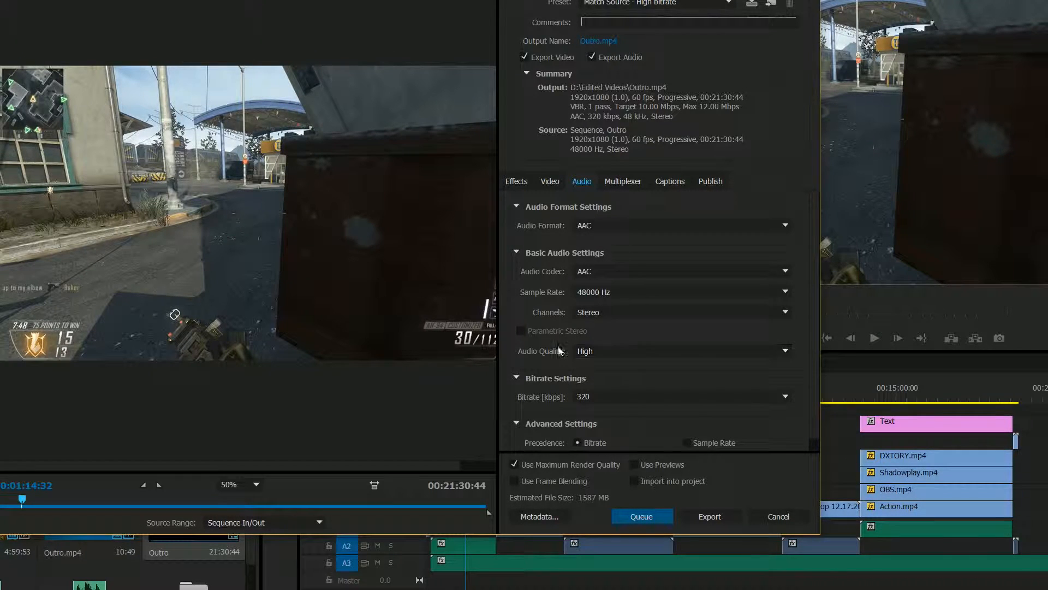
pyautogui.click(550, 182)
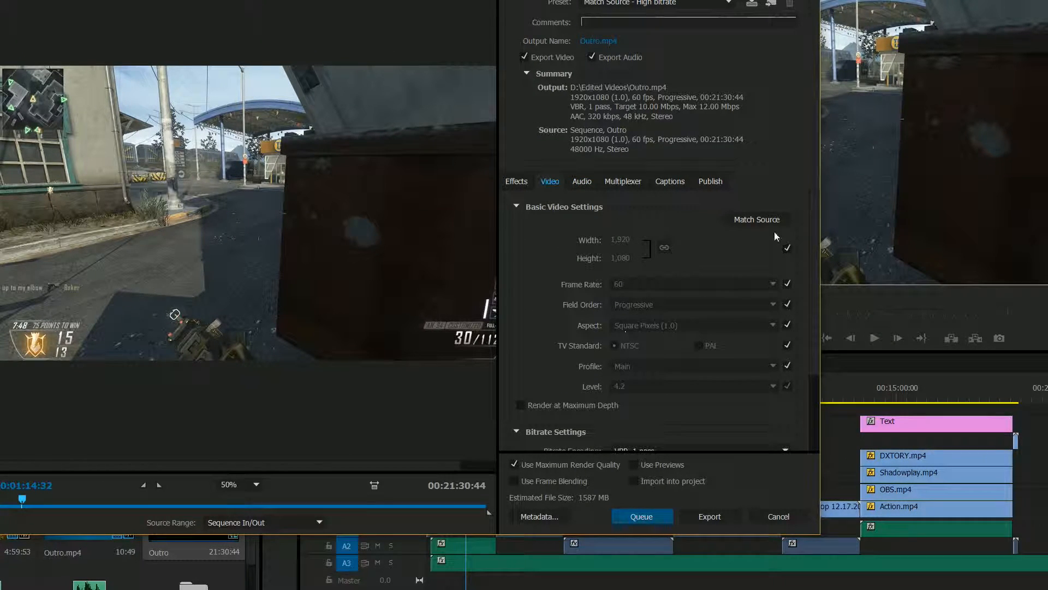
pyautogui.moveTo(817, 216)
pyautogui.mouseDown()
pyautogui.moveTo(817, 307)
pyautogui.moveTo(818, 218)
pyautogui.mouseUp()
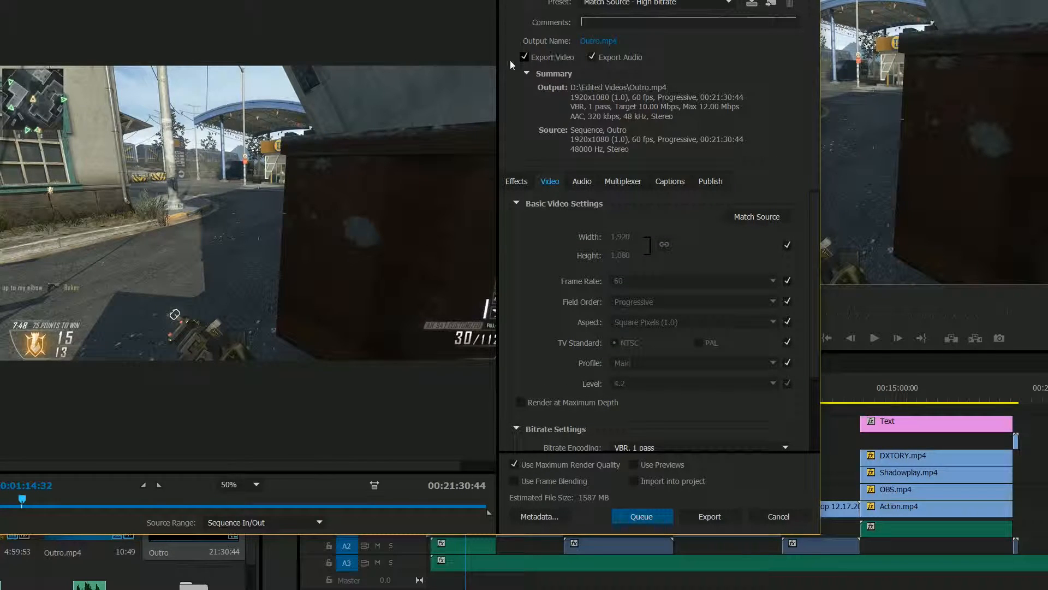
# - Set the export format to H.264
pyautogui.click(644, 0)
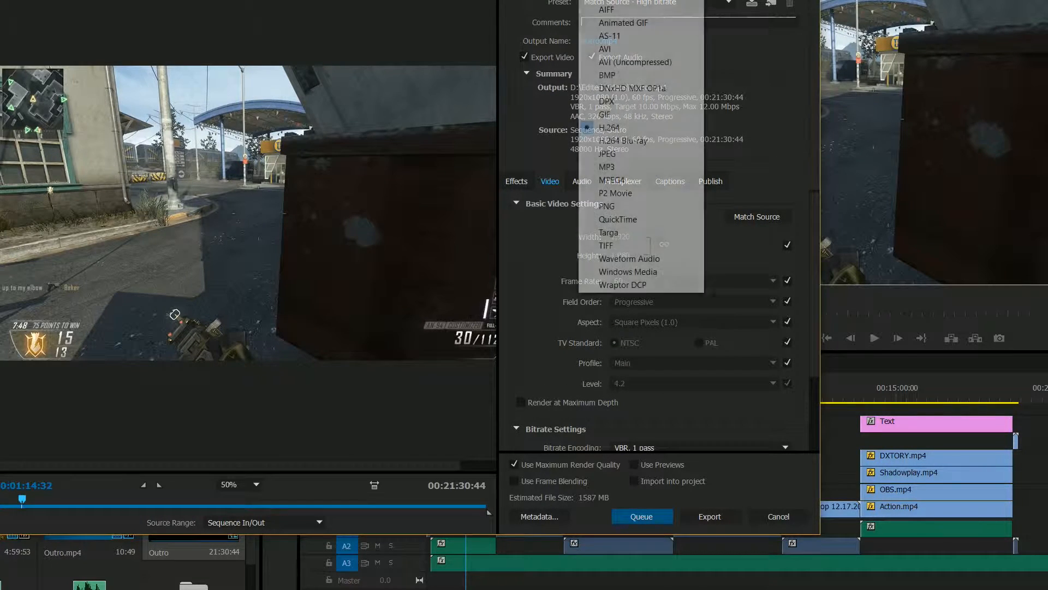
pyautogui.click(627, 130)
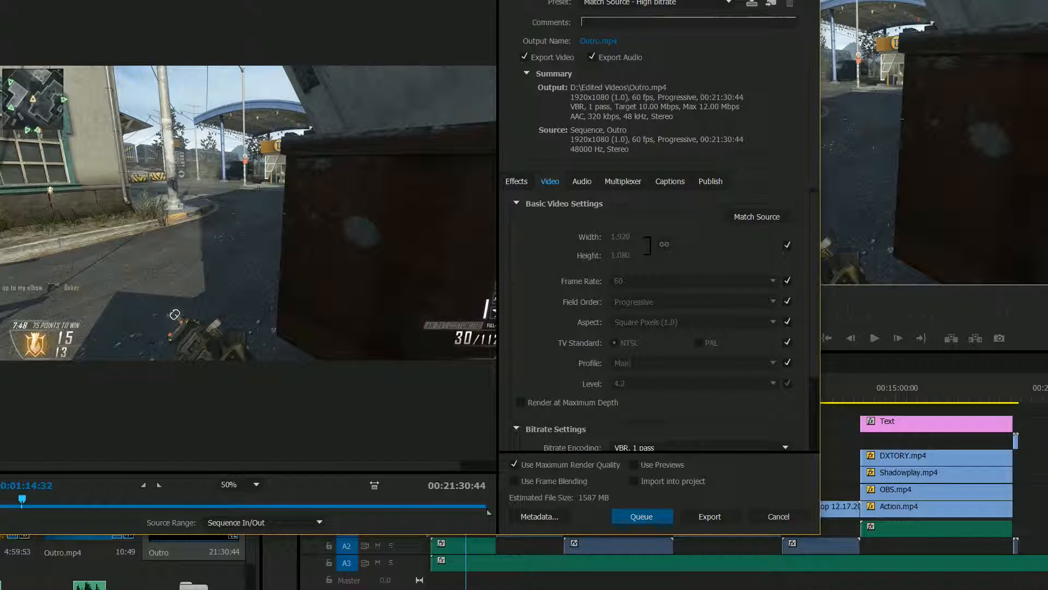
pyautogui.click(614, 0)
pyautogui.click(614, 0)
pyautogui.click(614, 1)
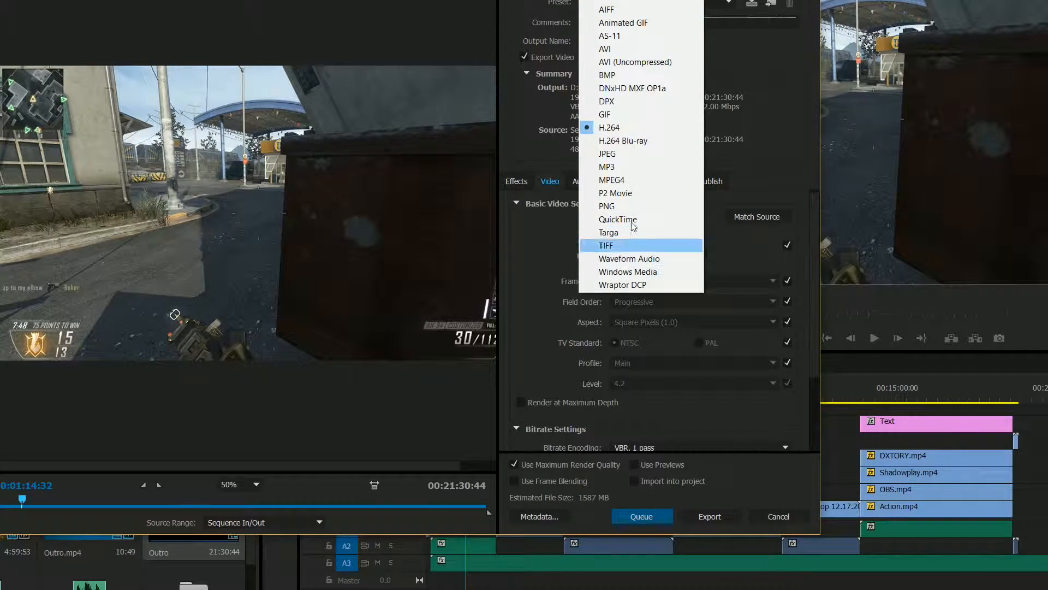
pyautogui.click(624, 128)
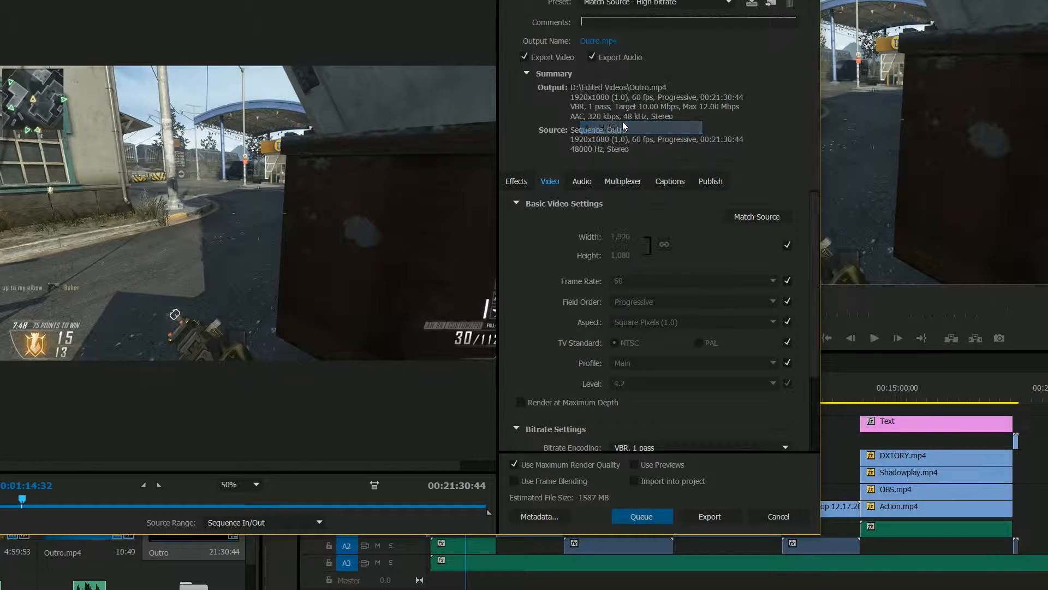
# - Apply the custom 1080 60fpsYT preset to the export
pyautogui.click(655, 3)
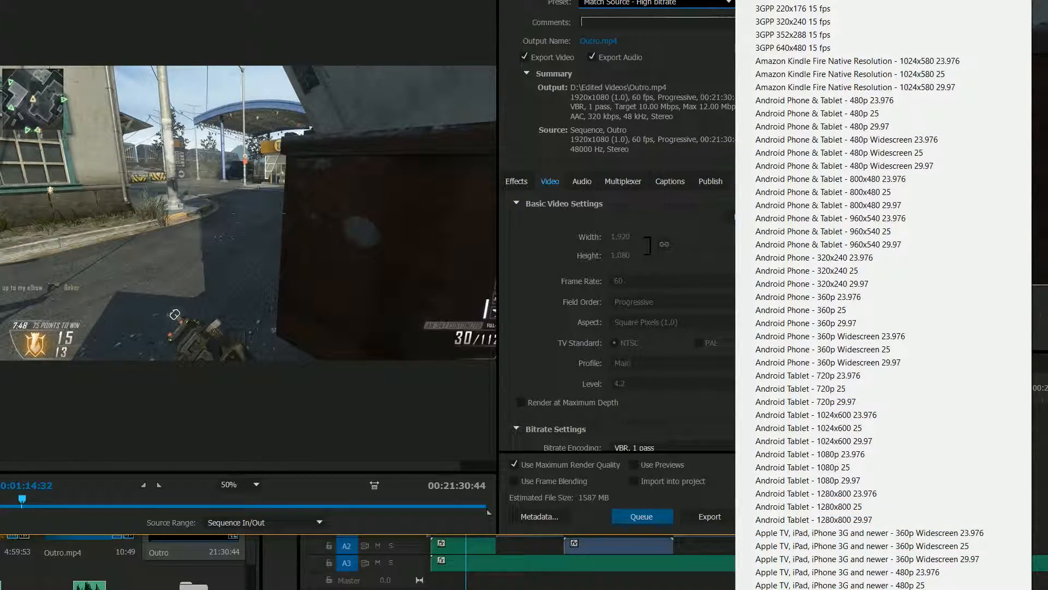
pyautogui.click(786, 1)
pyautogui.click(652, 7)
pyautogui.click(635, 5)
pyautogui.click(663, 7)
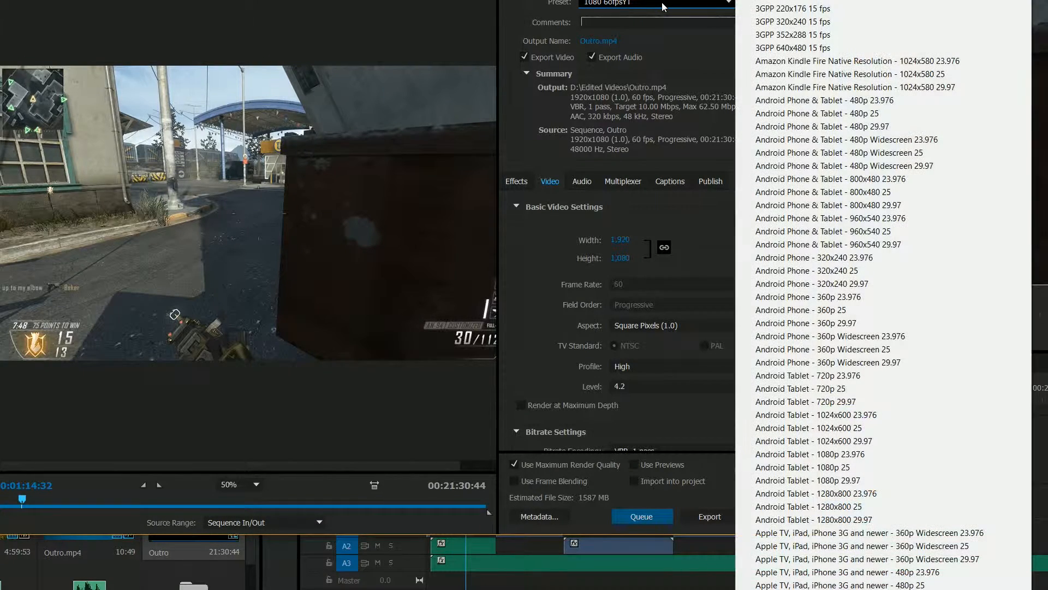
pyautogui.click(664, 6)
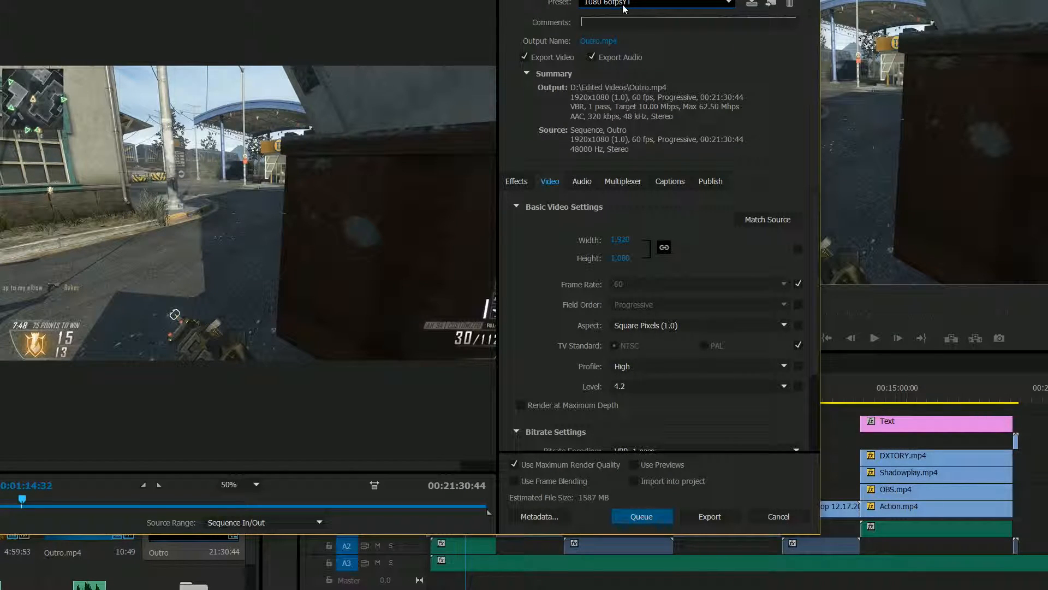
pyautogui.click(653, 7)
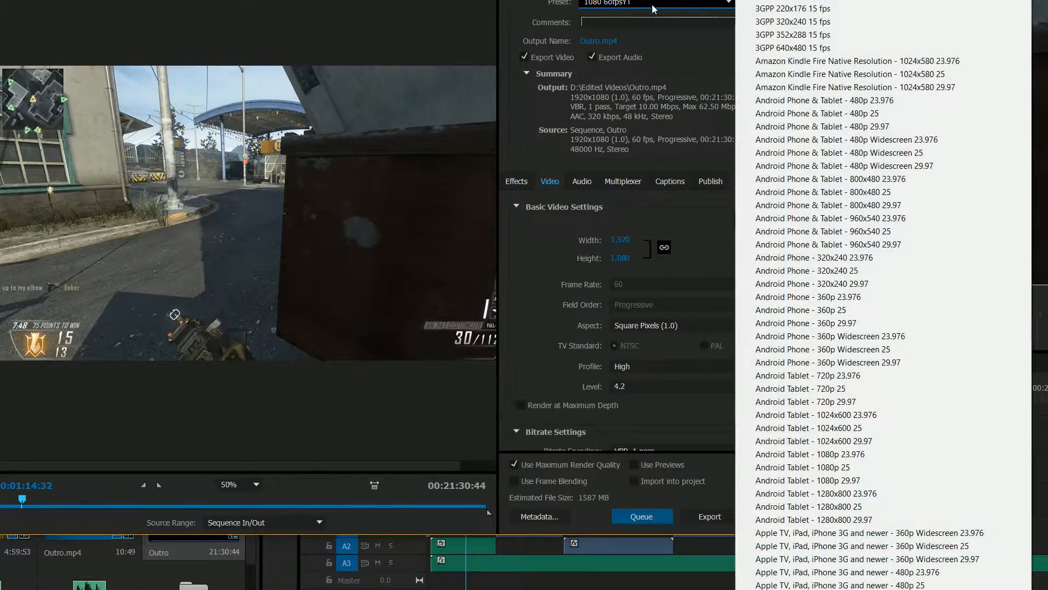
pyautogui.click(654, 7)
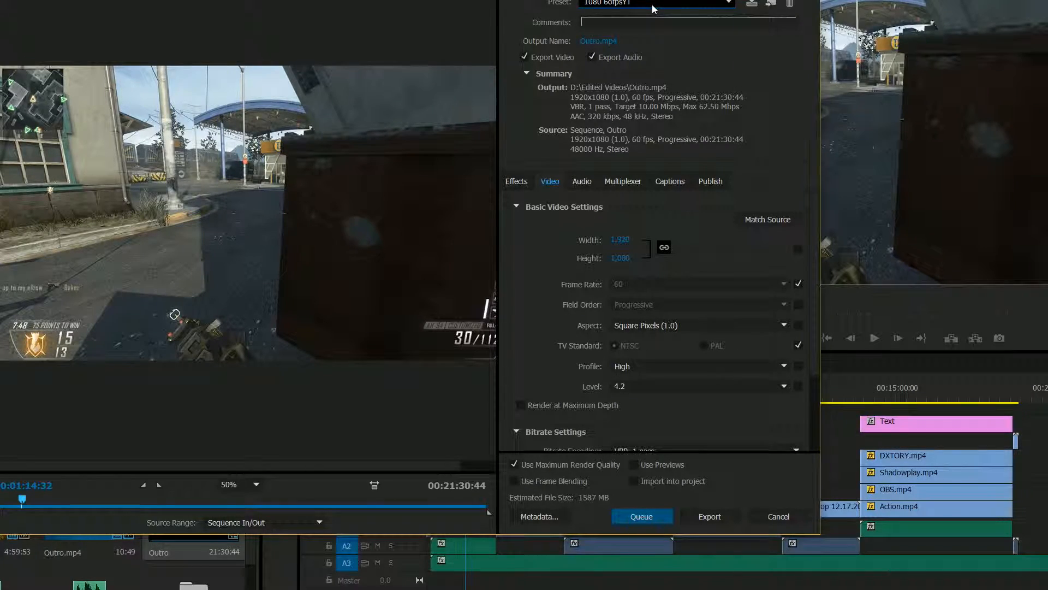
# - Try the YouTube 1080p HD preset, and switch back to the 1080 60fpsYT preset
pyautogui.click(653, 8)
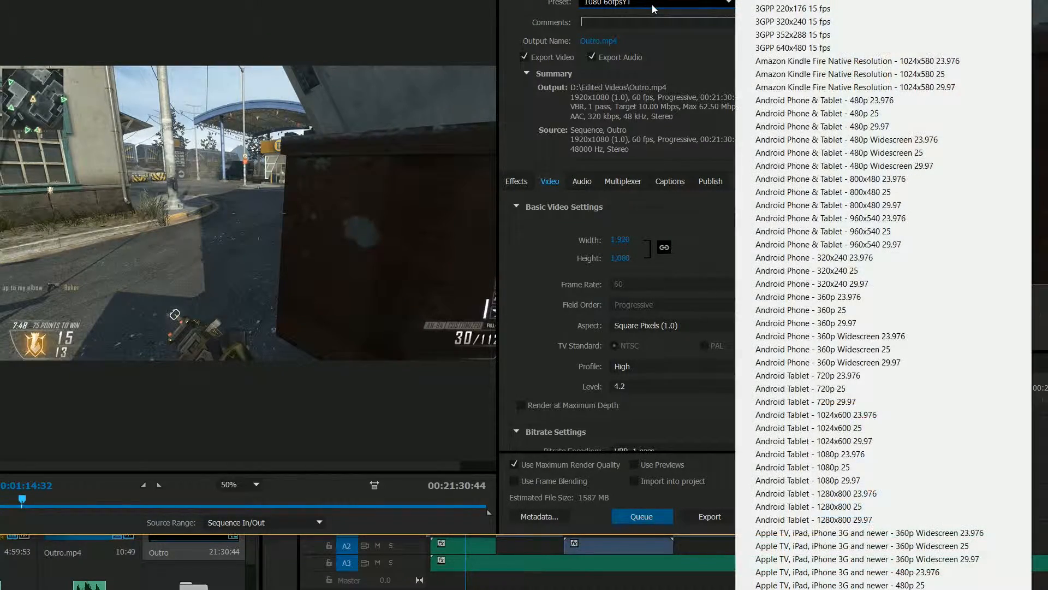
pyautogui.scroll(-4, 869, 294)
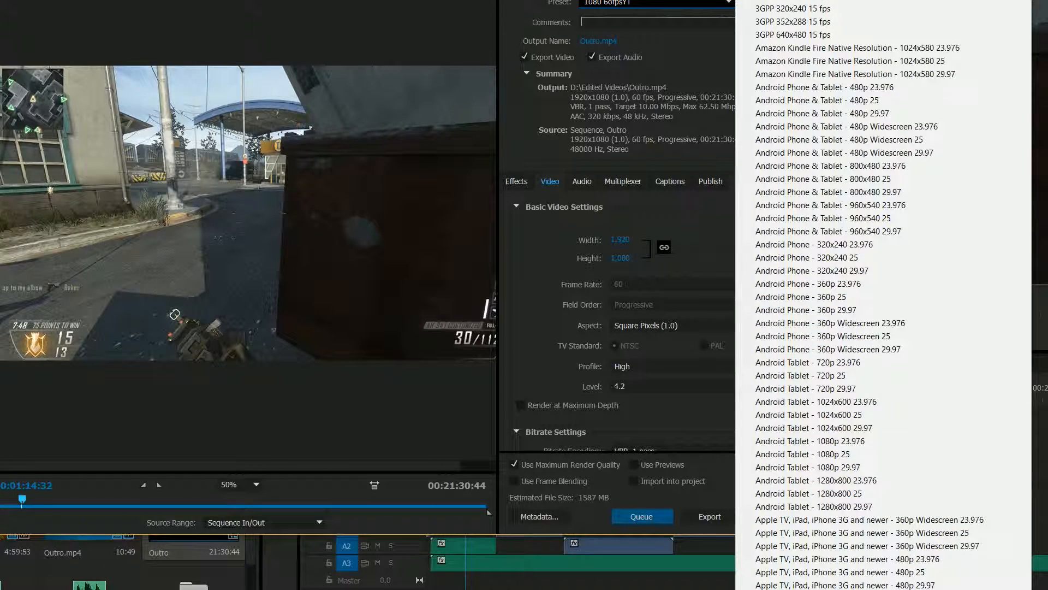
pyautogui.scroll(-3, 870, 295)
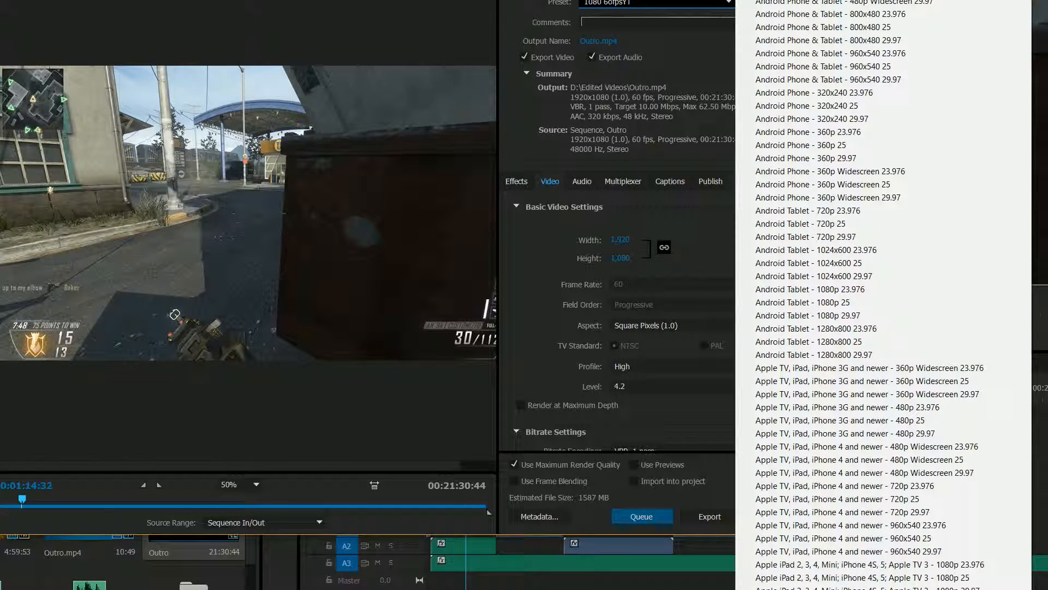
pyautogui.scroll(-6, 869, 295)
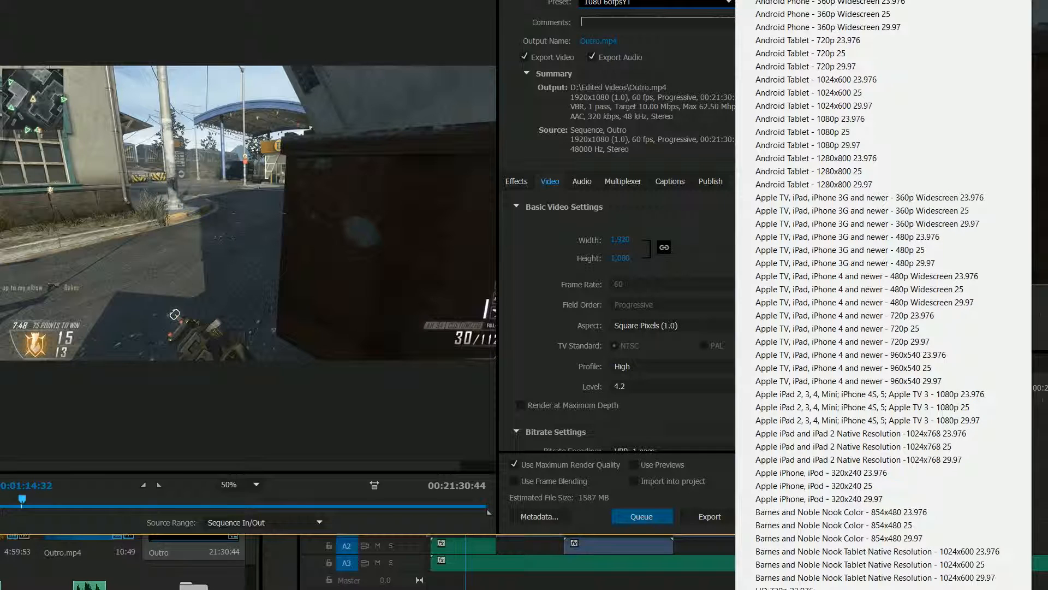
pyautogui.scroll(-3, 870, 294)
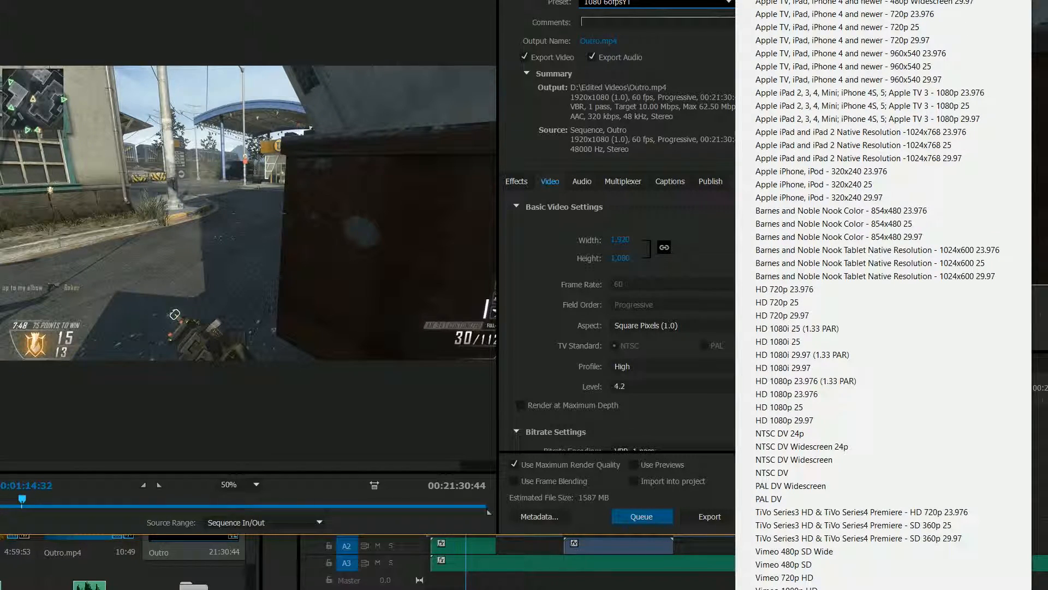
pyautogui.click(792, 588)
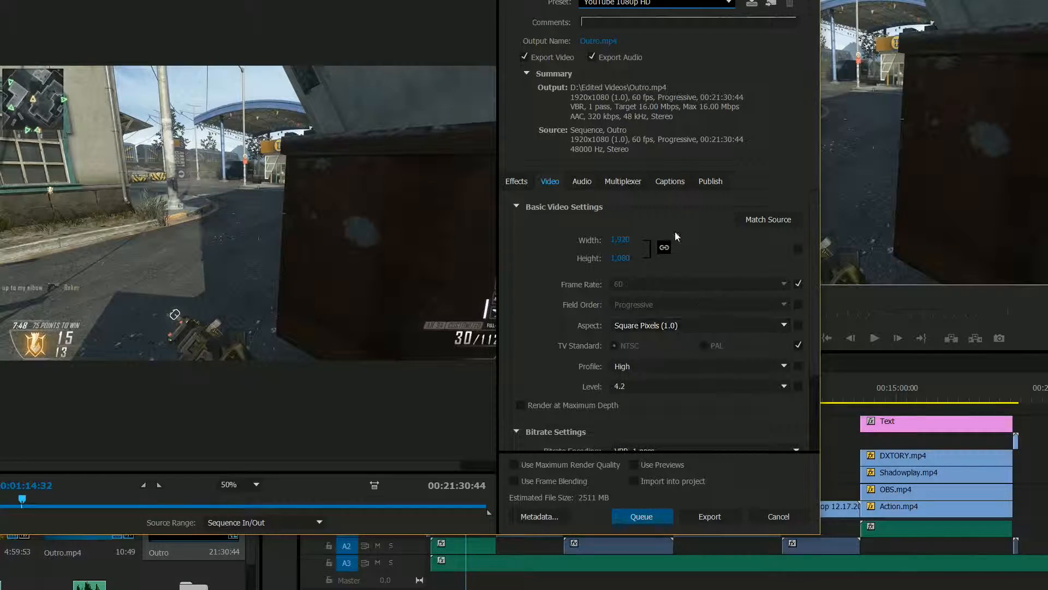
pyautogui.click(650, 7)
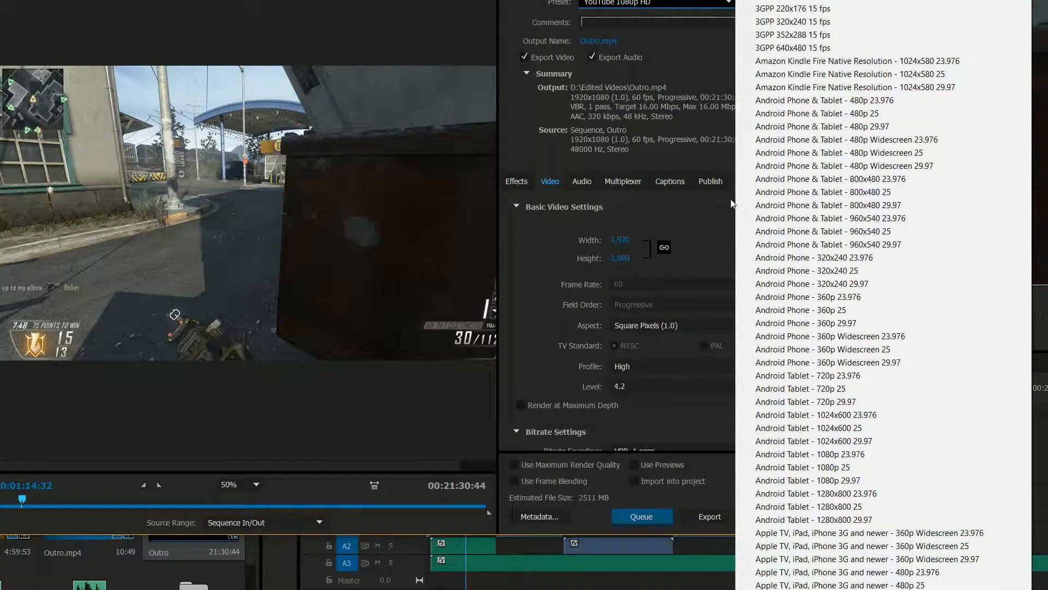
pyautogui.click(775, 0)
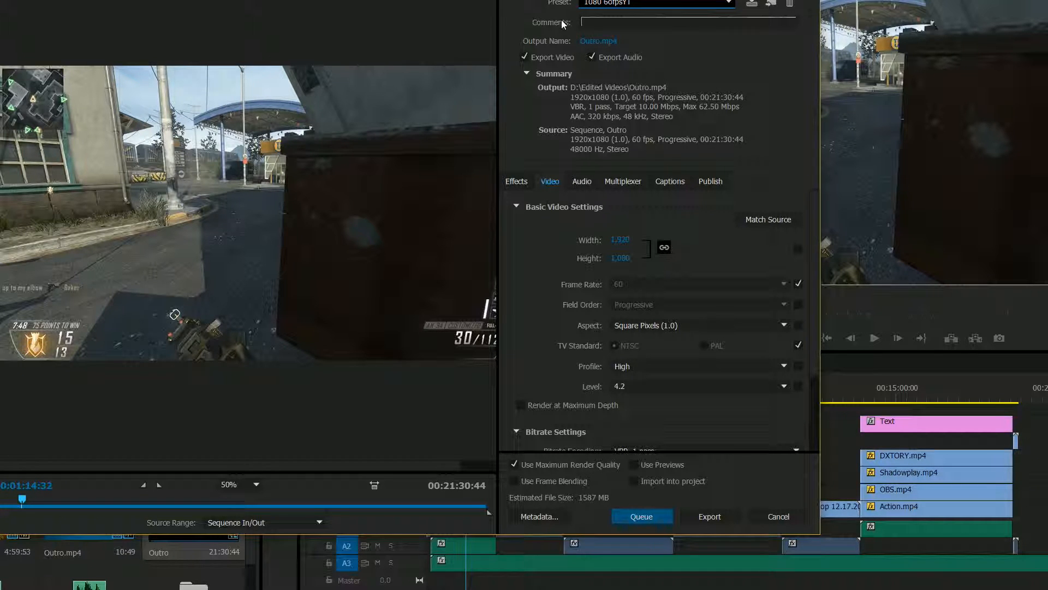
# - Check the file name and save location of the exported video, and cancel the save dialog
pyautogui.click(602, 42)
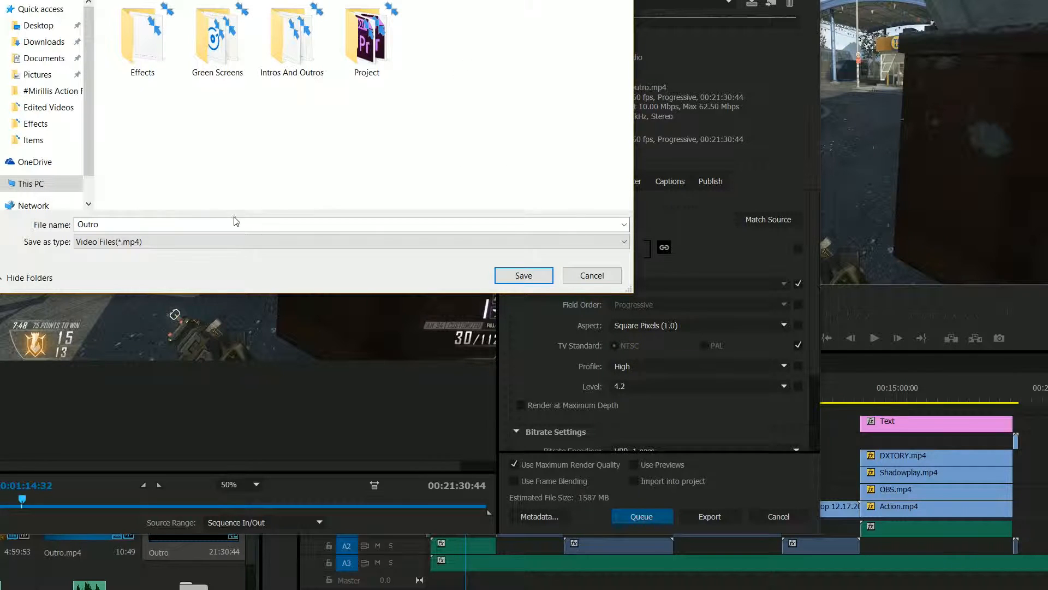
pyautogui.doubleClick(109, 224)
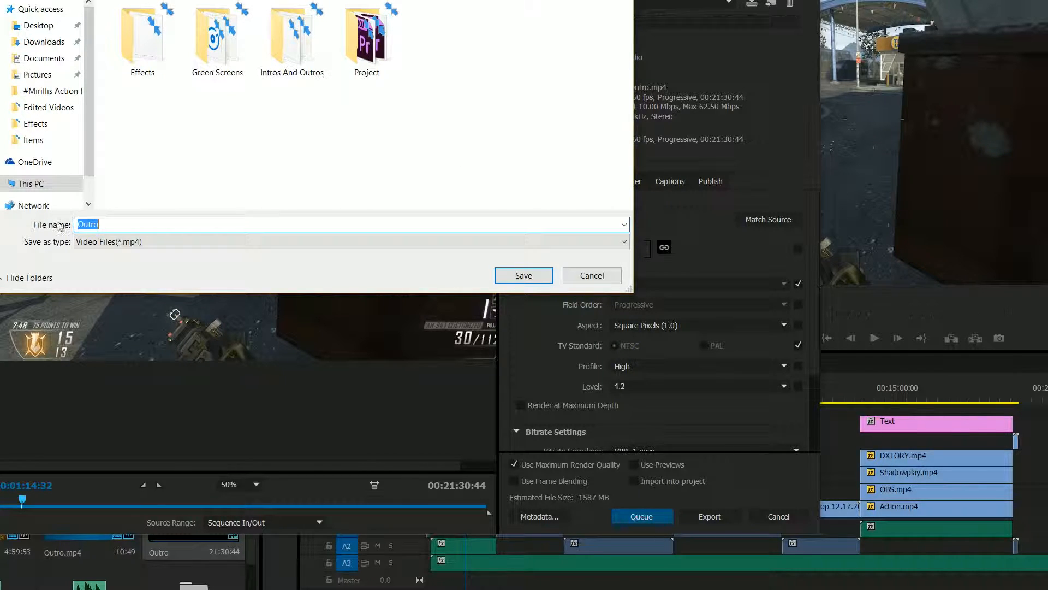
pyautogui.click(113, 225)
pyautogui.moveTo(125, 225); pyautogui.dragTo(33, 224)
pyautogui.click(204, 225)
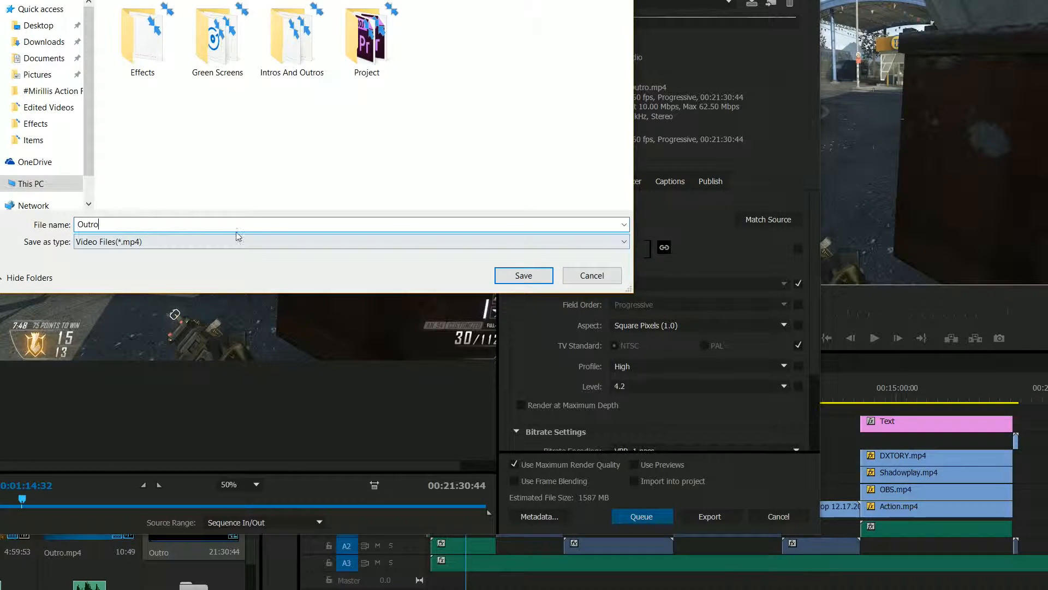
pyautogui.click(579, 275)
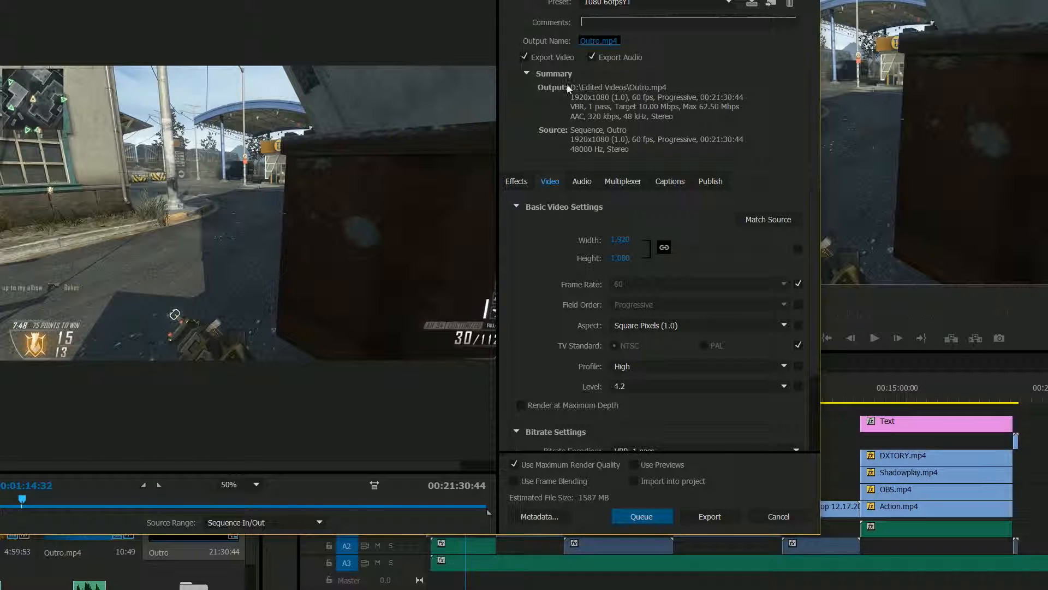
# - Look through the export effects settings and return to the video settings
pyautogui.click(515, 180)
pyautogui.scroll(-5, 590, 314)
pyautogui.scroll(5, 590, 313)
pyautogui.click(549, 180)
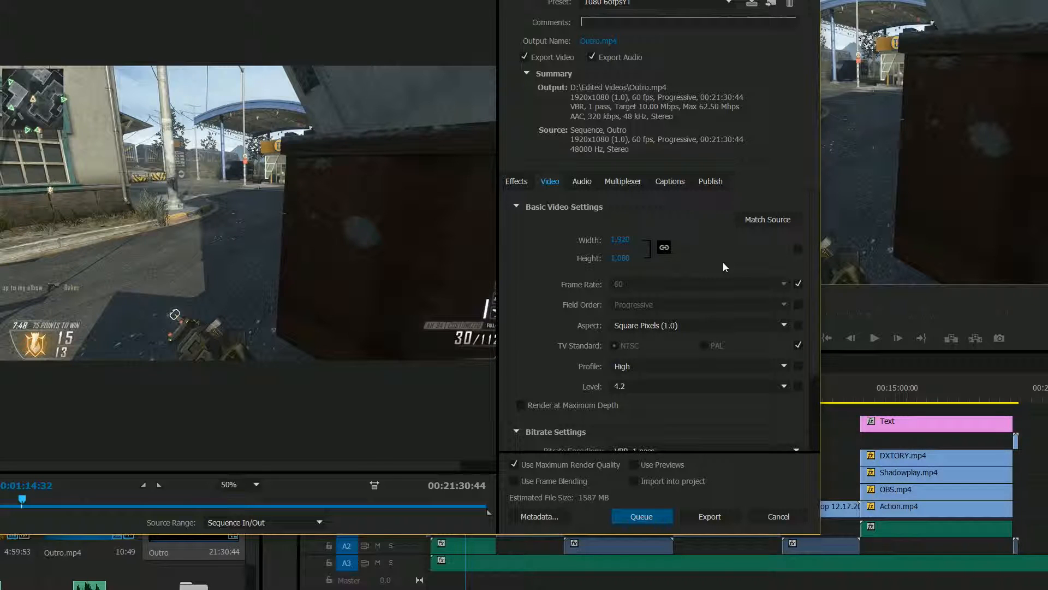
# - Unlock the frame rate to review its available values, and match it to the source again
pyautogui.click(798, 283)
pyautogui.click(773, 285)
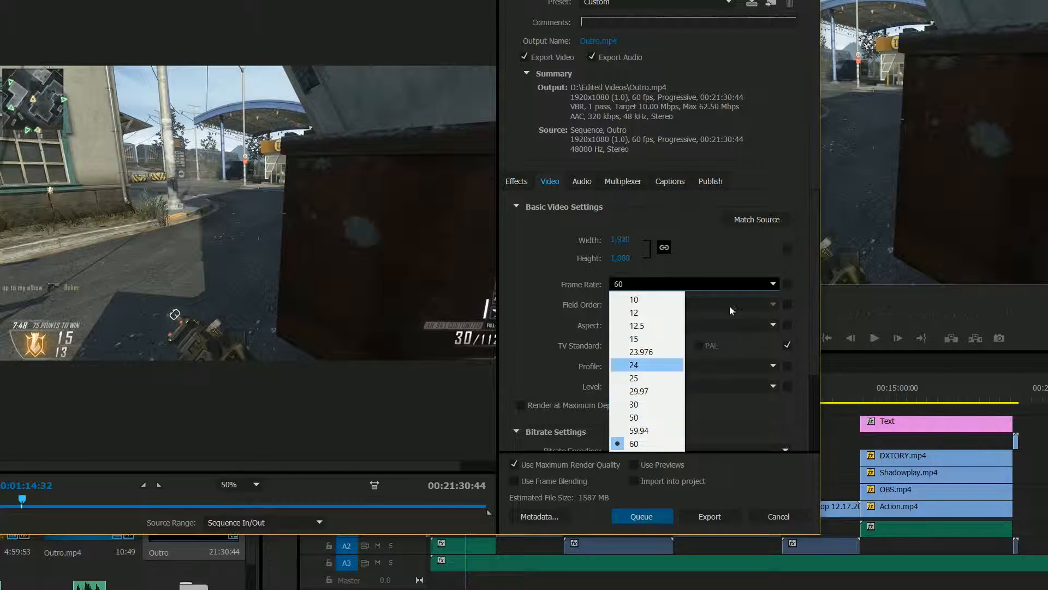
pyautogui.click(773, 284)
pyautogui.click(787, 284)
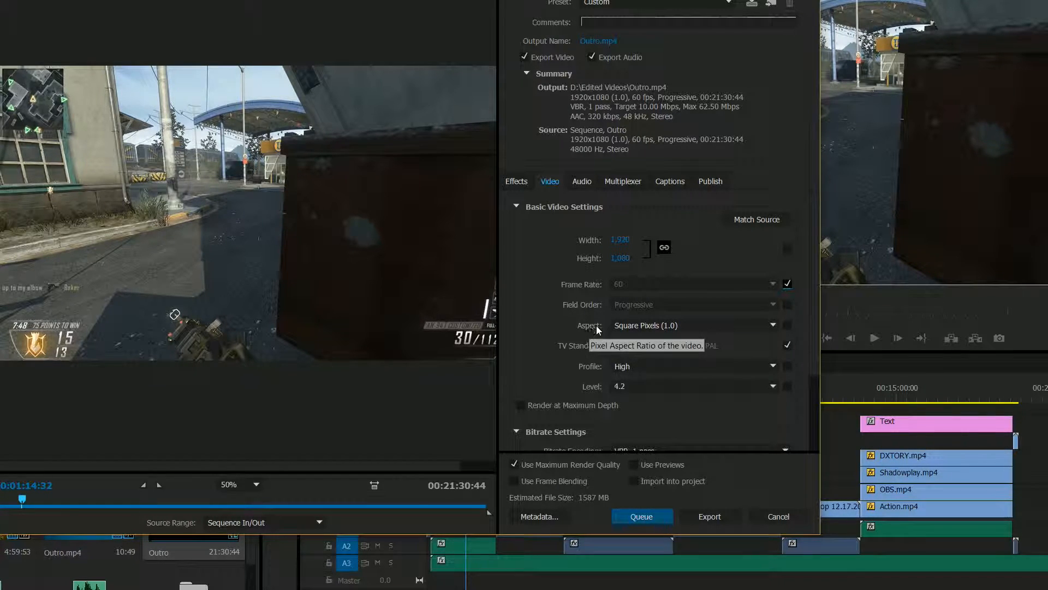
# - Set the pixel aspect ratio to Square Pixels (1.0)
pyautogui.click(666, 325)
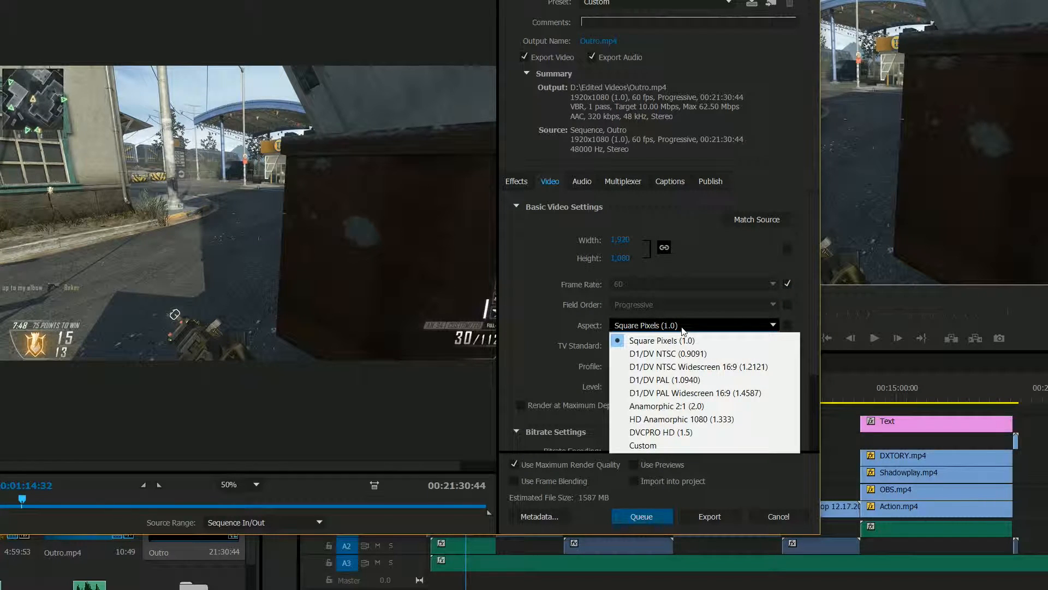
pyautogui.click(670, 341)
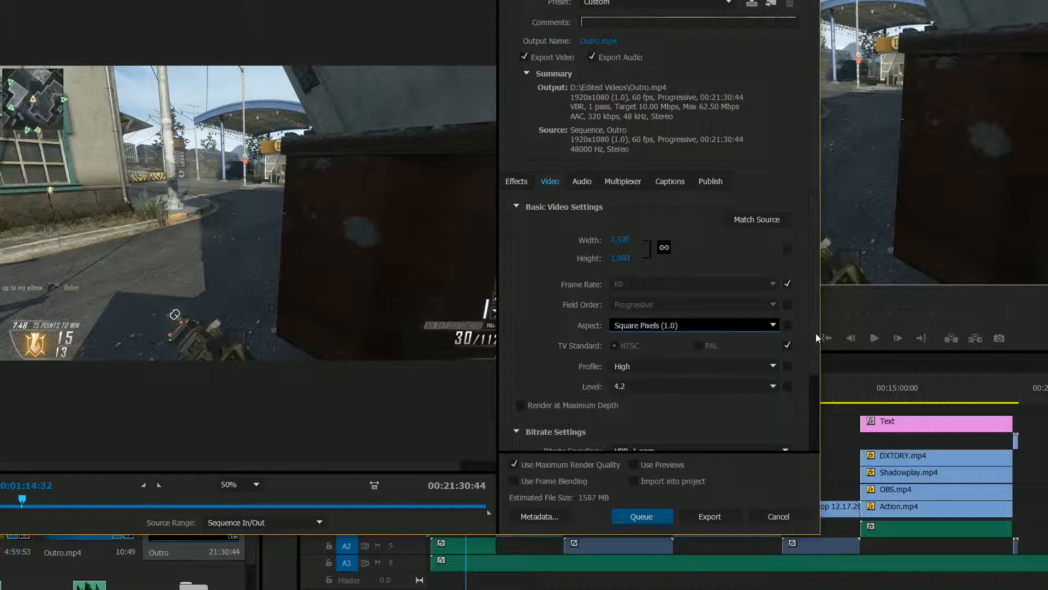
# - Check the encoding profile and level options in the basic video settings
pyautogui.scroll(-3, 813, 355)
pyautogui.click(659, 312)
pyautogui.click(658, 311)
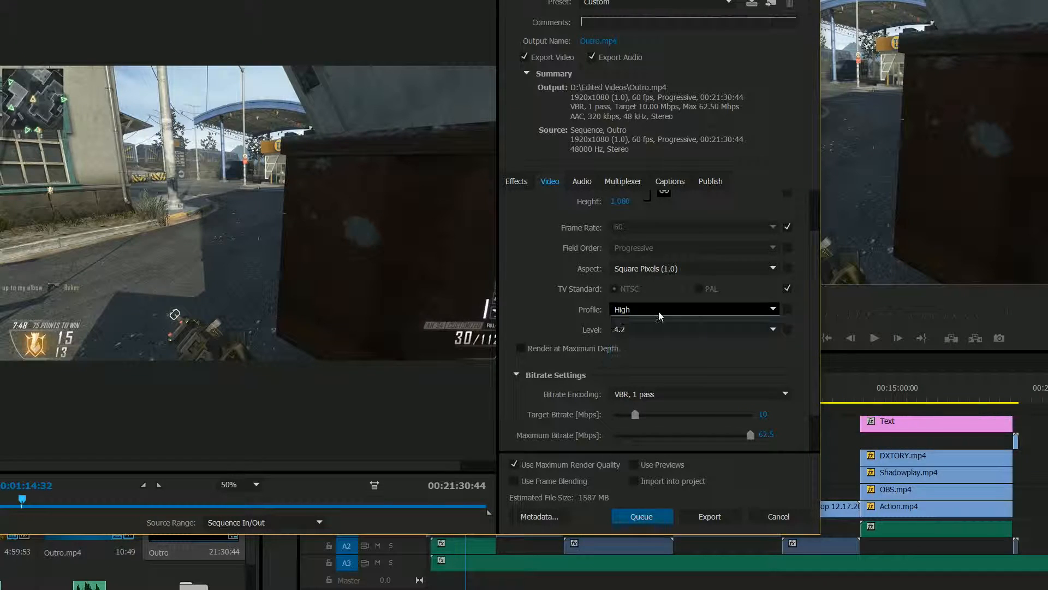
pyautogui.click(684, 329)
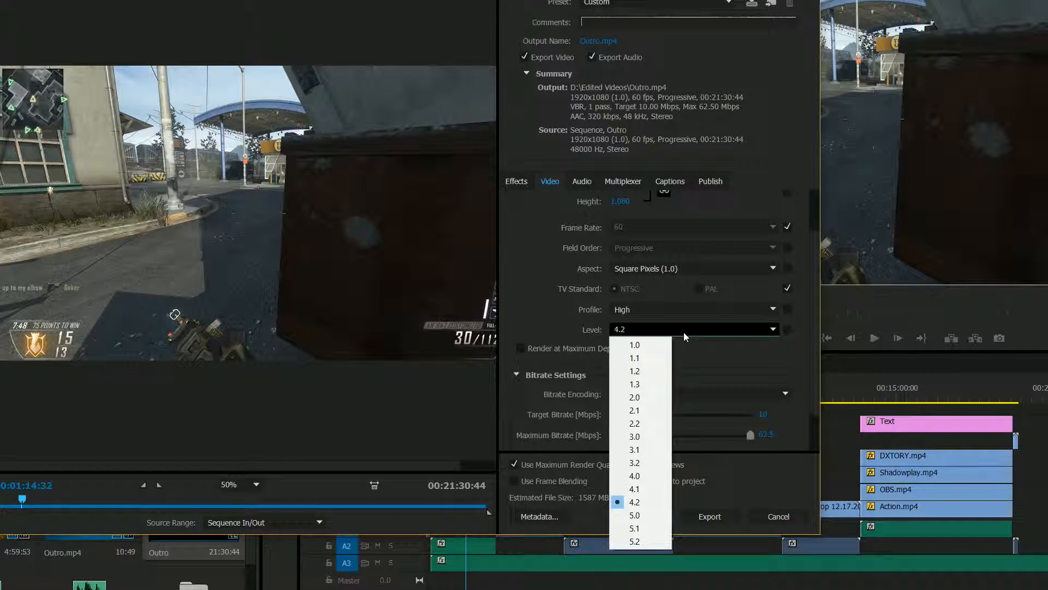
pyautogui.click(684, 331)
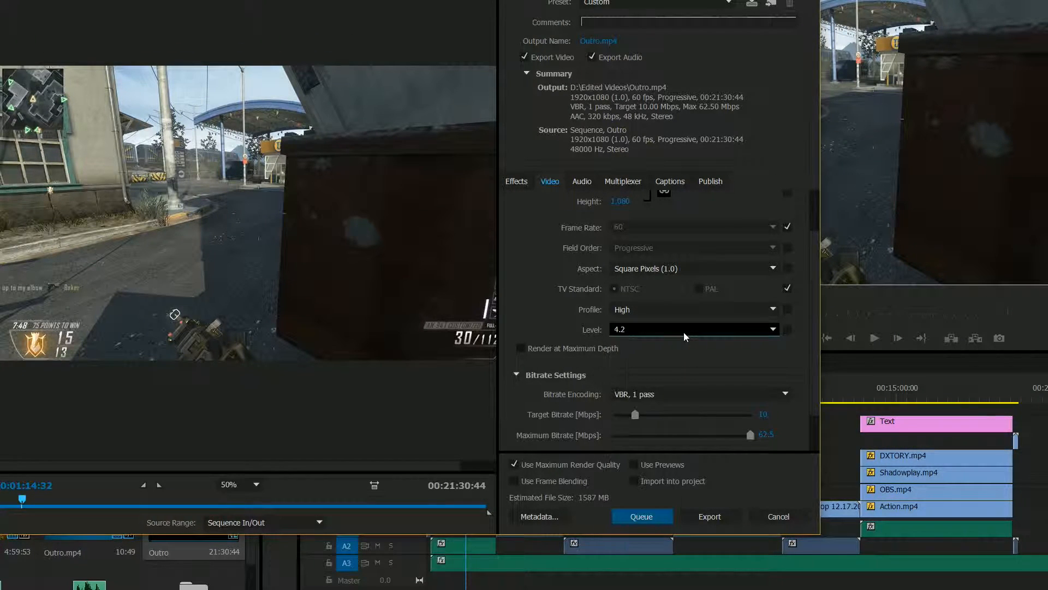
# - Set the video bitrate encoding to VBR, 1 pass
pyautogui.scroll(-2, 807, 382)
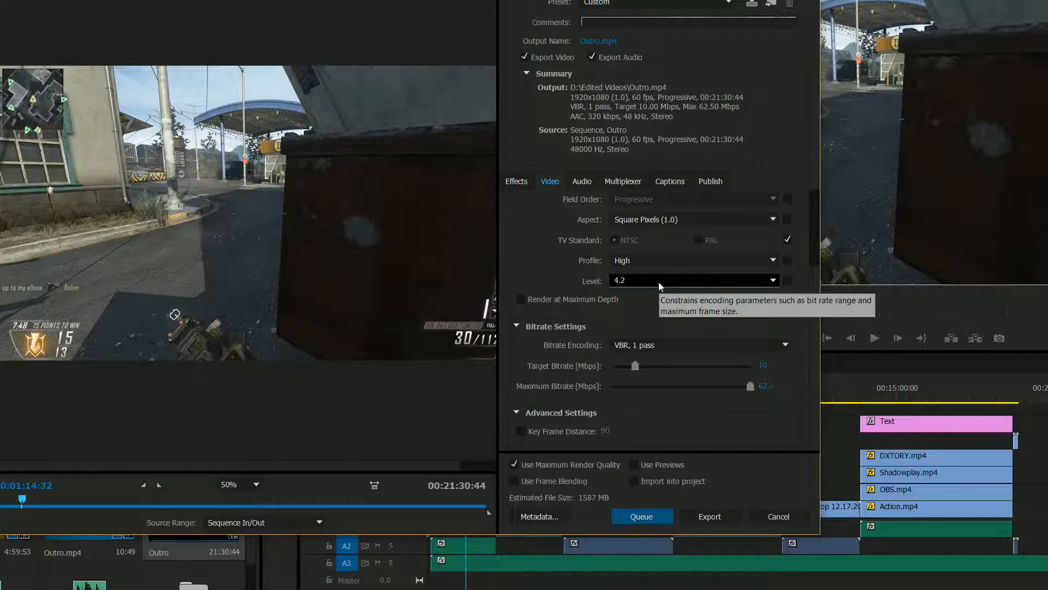
pyautogui.moveTo(814, 279)
pyautogui.mouseDown()
pyautogui.moveTo(814, 263)
pyautogui.moveTo(813, 281)
pyautogui.mouseUp()
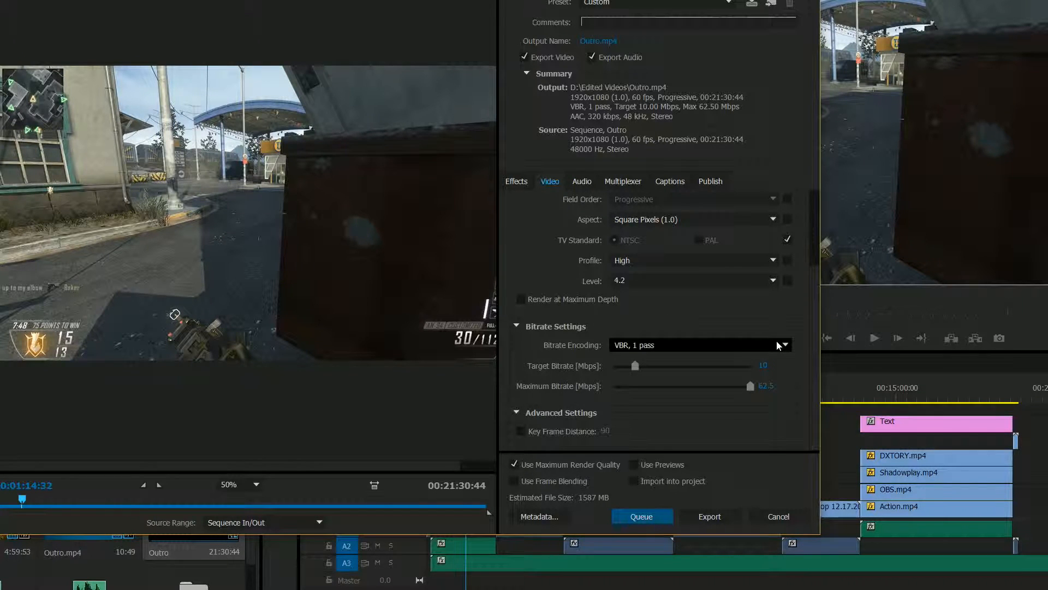
pyautogui.click(724, 343)
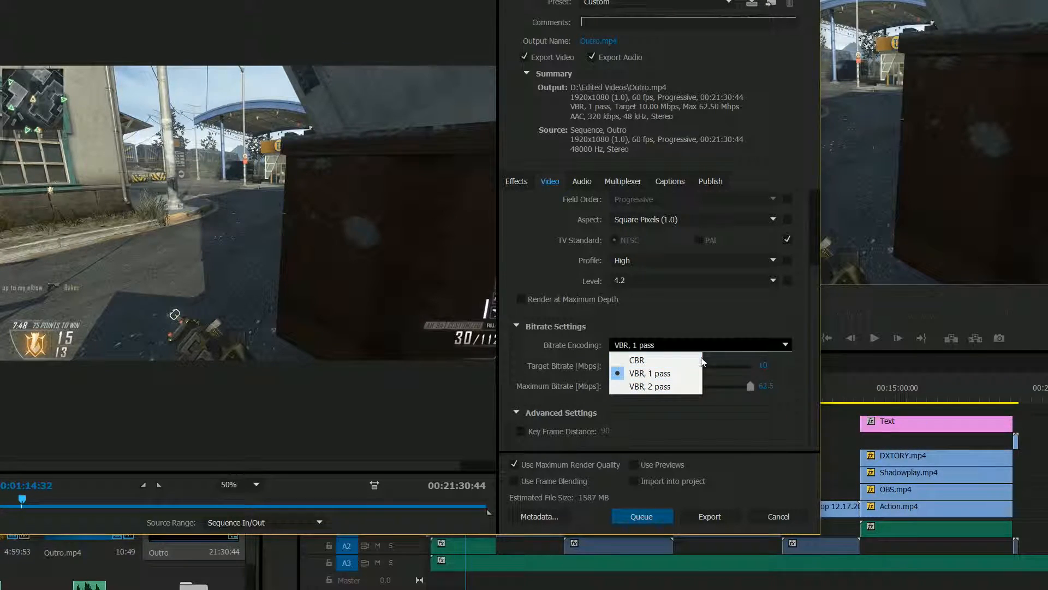
pyautogui.click(658, 374)
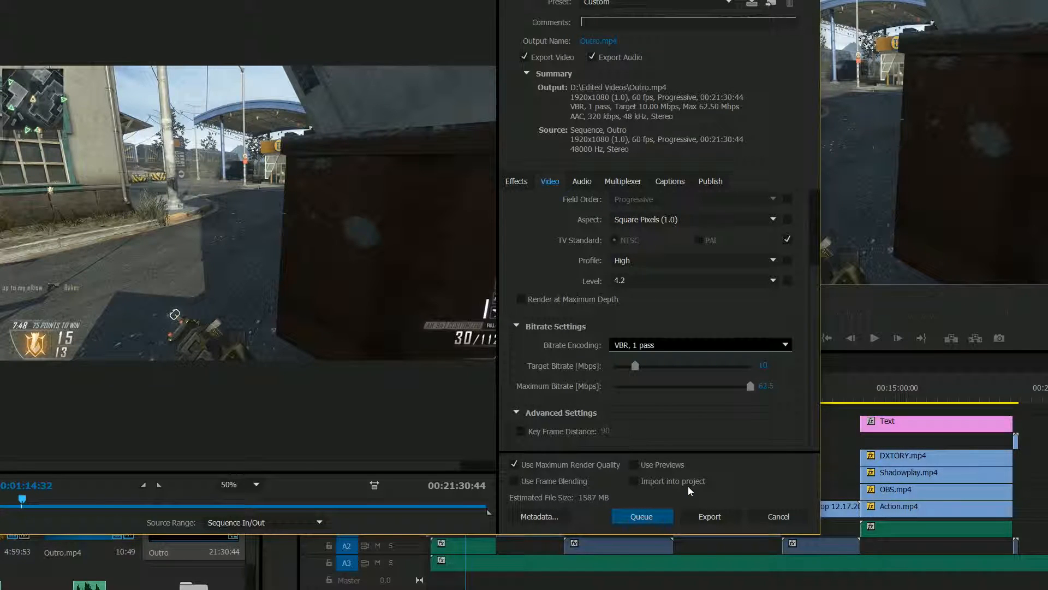
# - Try the target bitrate at 62.5 Mbps, and set it back to 10 Mbps
pyautogui.moveTo(635, 366); pyautogui.dragTo(754, 369)
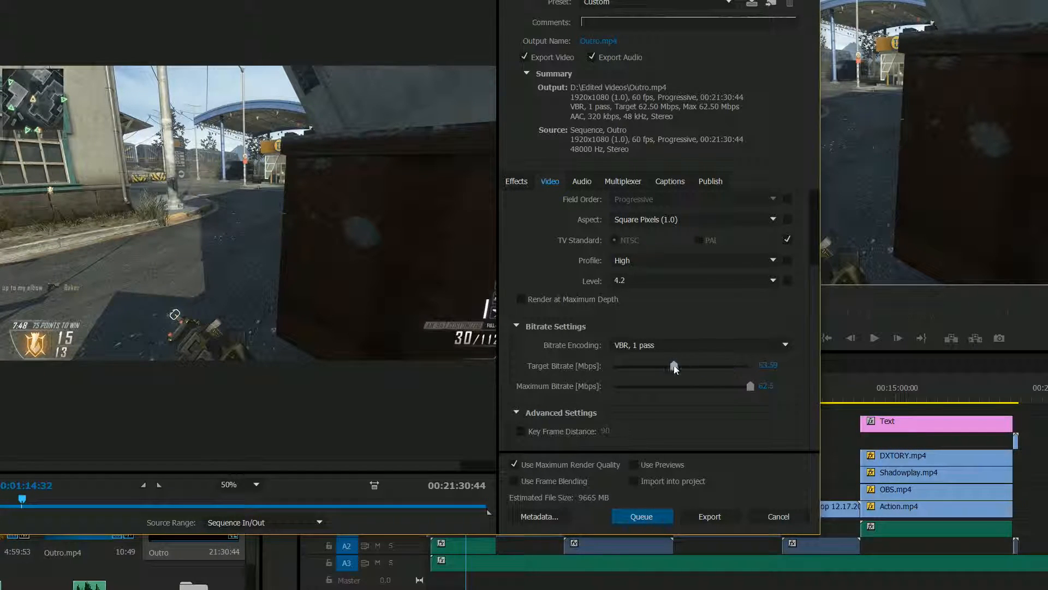
pyautogui.click(770, 366)
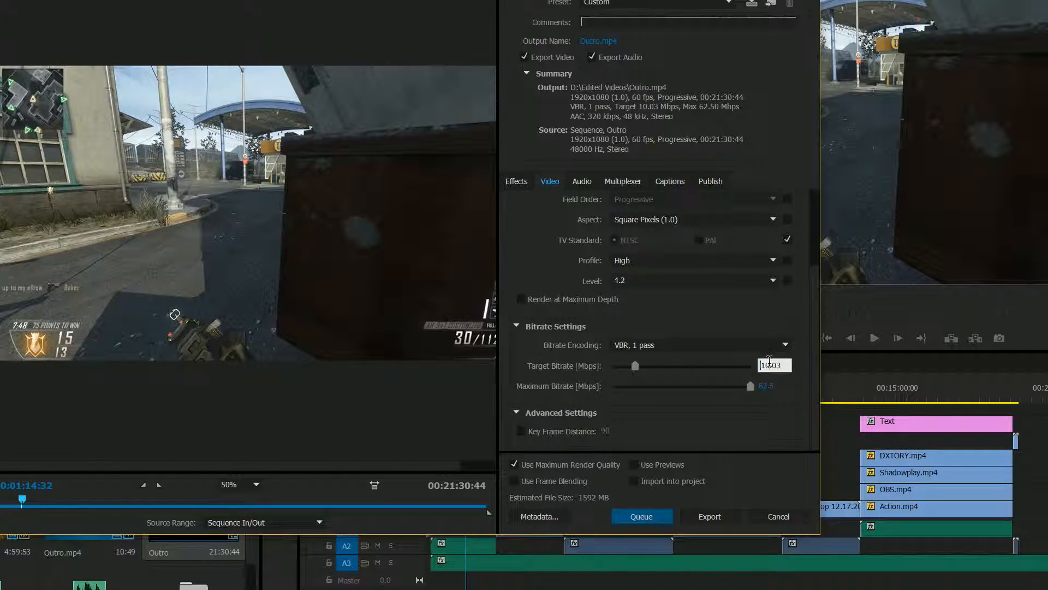
pyautogui.moveTo(784, 366); pyautogui.dragTo(758, 365)
pyautogui.write('10')
pyautogui.press('Return')
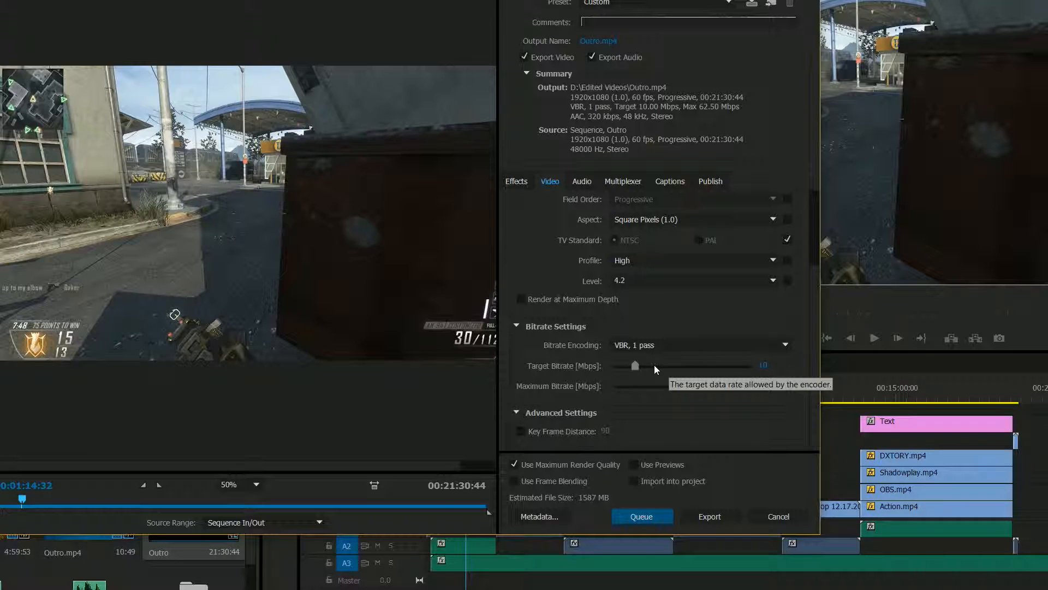
# - Try a target bitrate of about 15 Mbps, and return it to 10 Mbps
pyautogui.moveTo(636, 364); pyautogui.dragTo(643, 365)
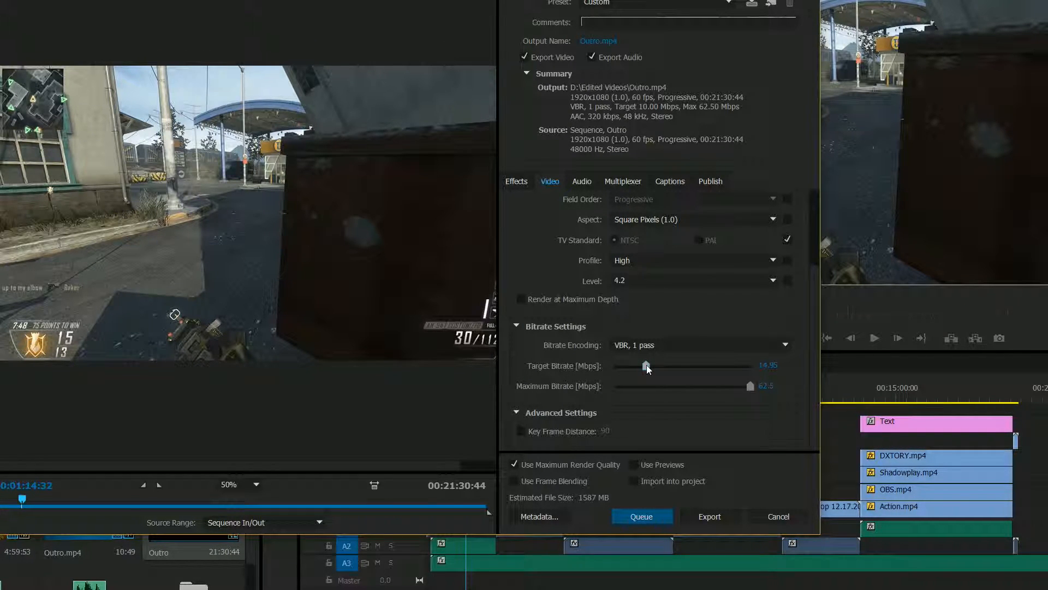
pyautogui.moveTo(639, 365); pyautogui.dragTo(636, 366)
pyautogui.click(770, 365)
pyautogui.write('10')
pyautogui.press('Return')
pyautogui.scroll(3, 813, 425)
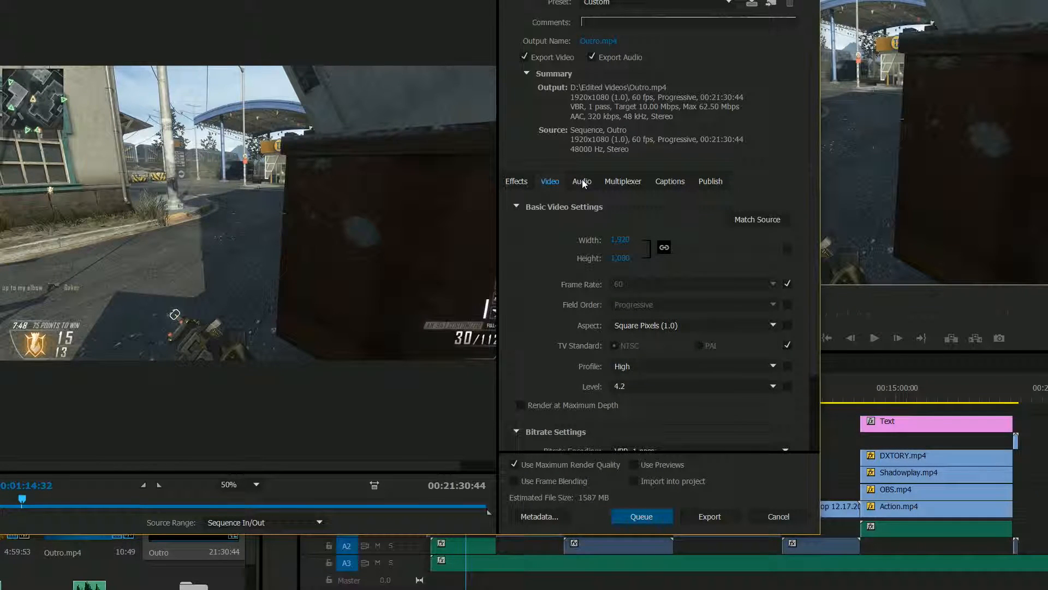
pyautogui.scroll(-3, 813, 285)
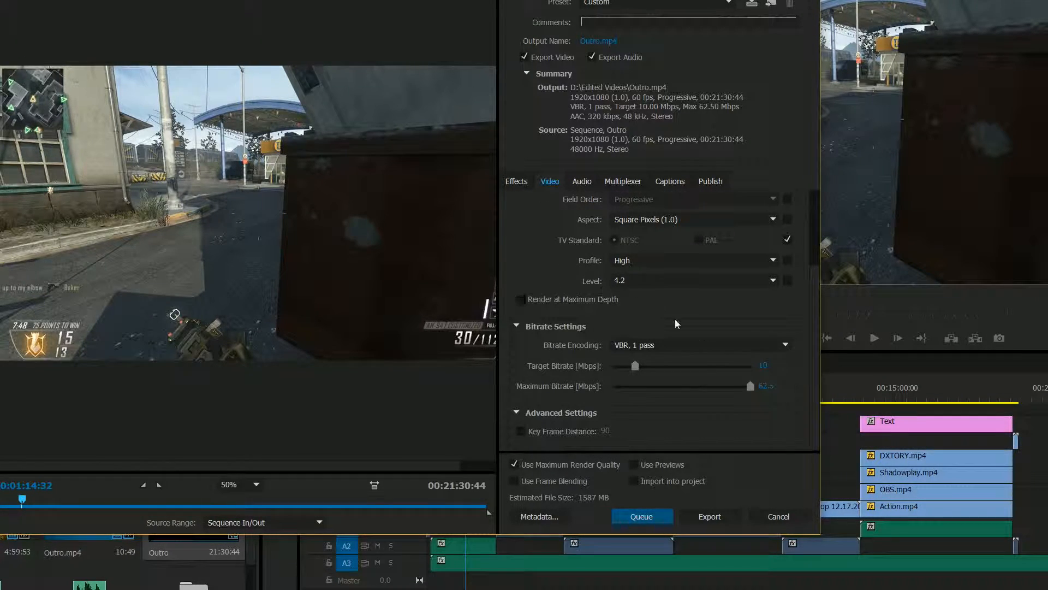
# - Check the AAC audio format and codec options, and set the audio sample rate to 48000 Hz
pyautogui.click(582, 183)
pyautogui.click(615, 228)
pyautogui.click(615, 228)
pyautogui.click(584, 275)
pyautogui.click(609, 272)
pyautogui.click(644, 292)
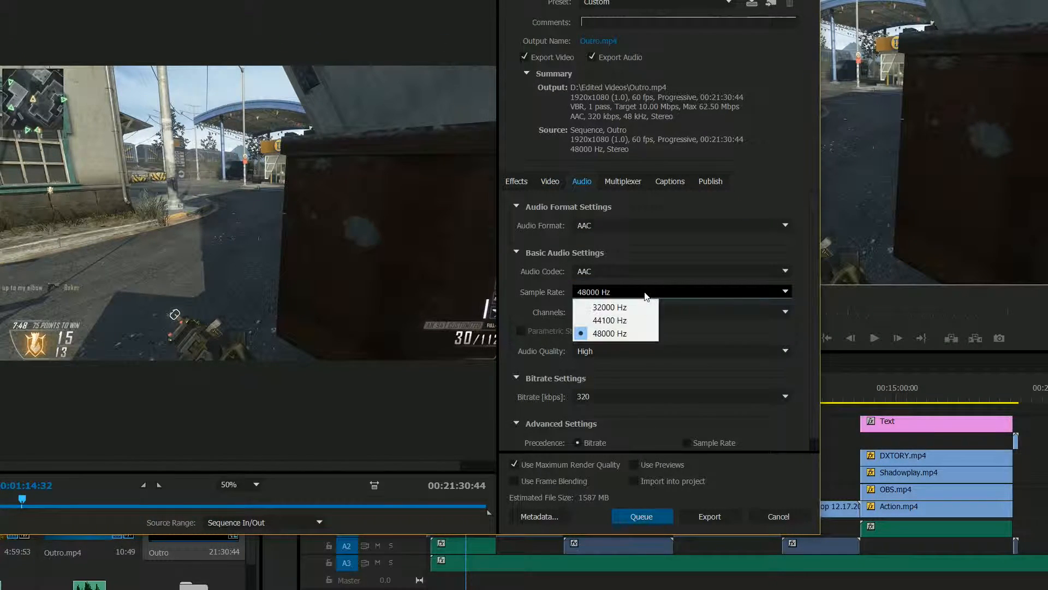
pyautogui.click(617, 333)
# - Set the audio channels to Stereo and the audio quality to High
pyautogui.click(600, 316)
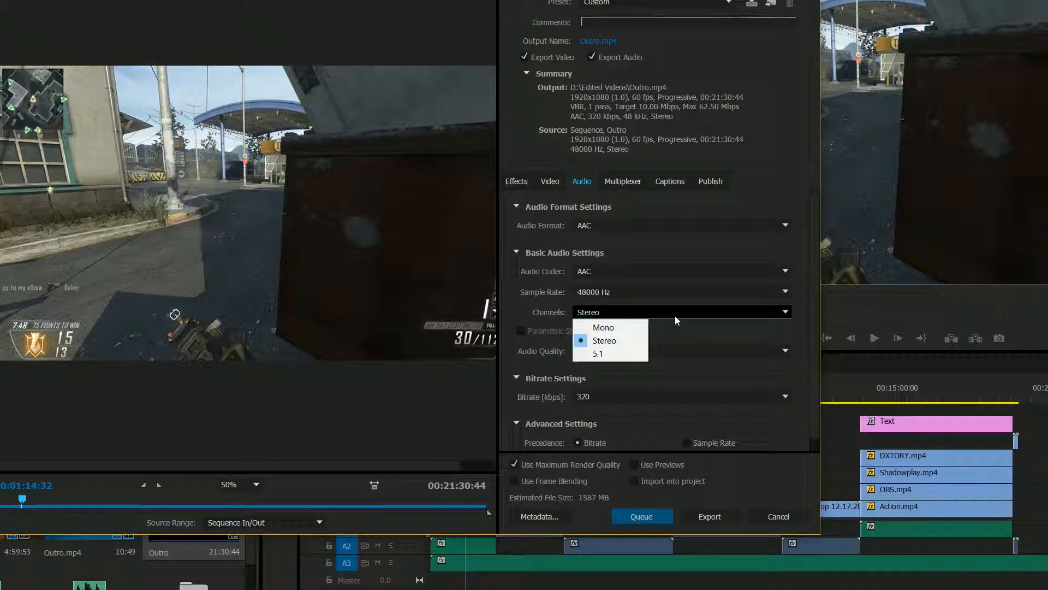
pyautogui.click(603, 340)
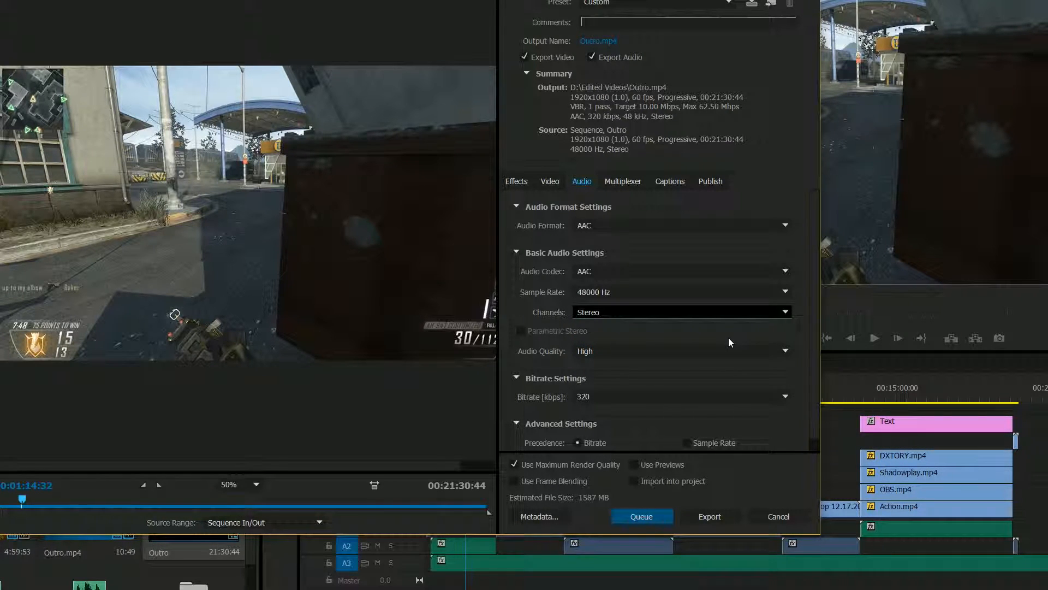
pyautogui.click(650, 352)
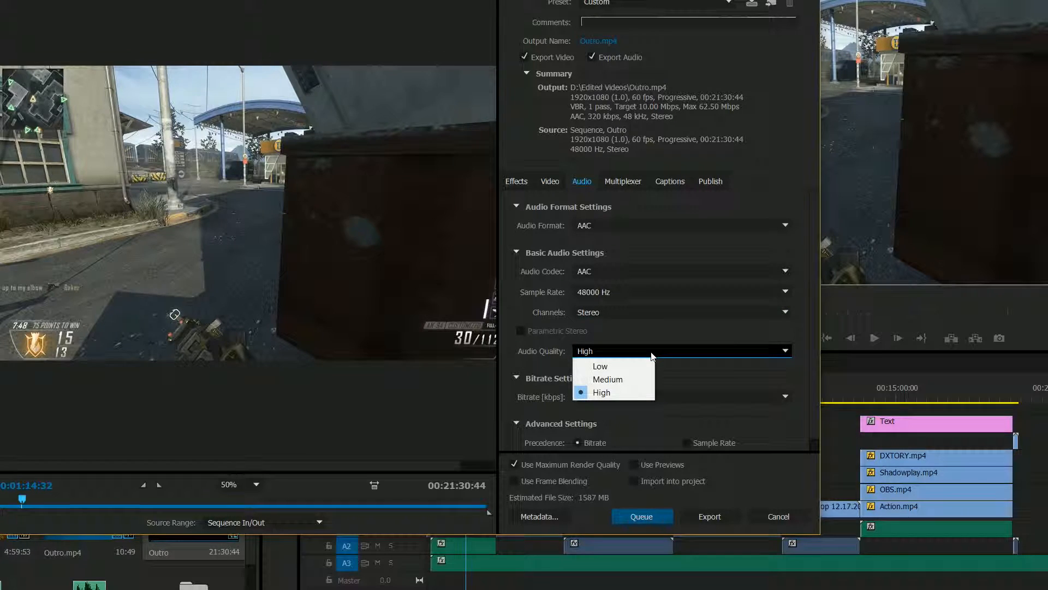
pyautogui.click(597, 393)
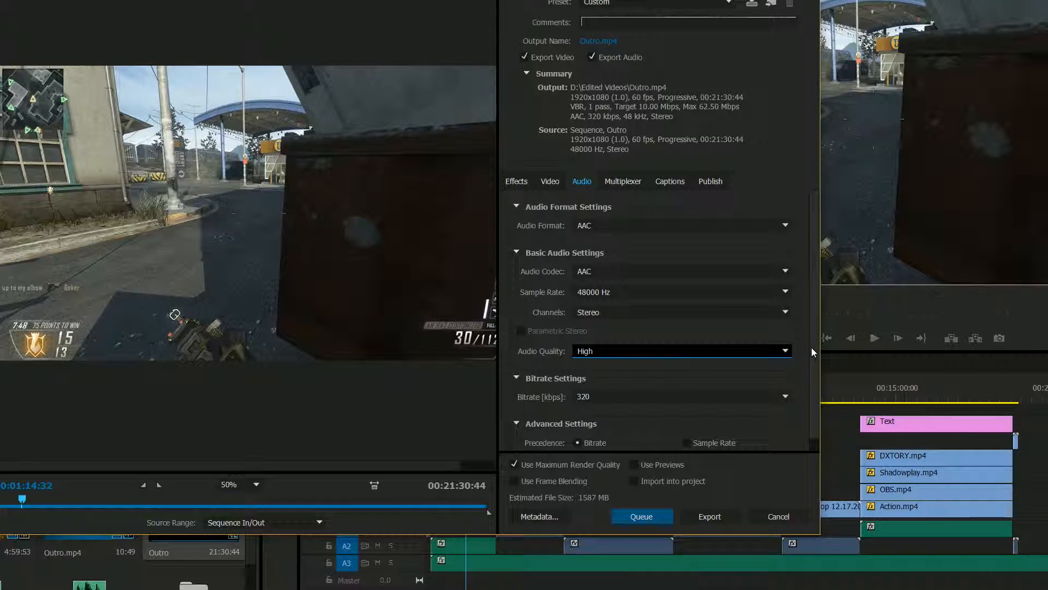
# - Set the audio bitrate to 320 kbps, and check the other available audio bitrates
pyautogui.scroll(-1, 812, 347)
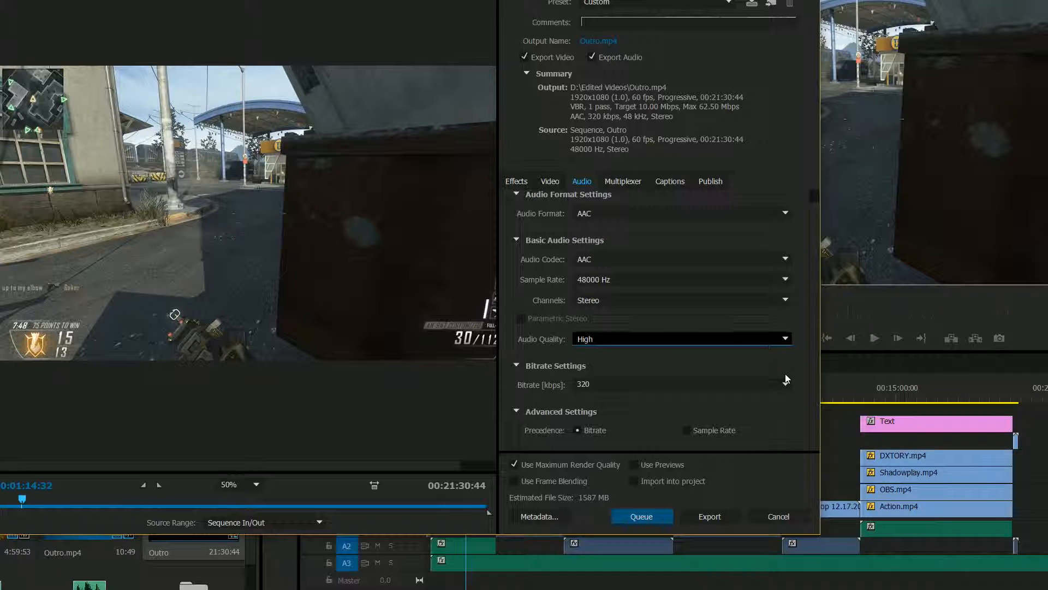
pyautogui.click(597, 384)
pyautogui.click(600, 589)
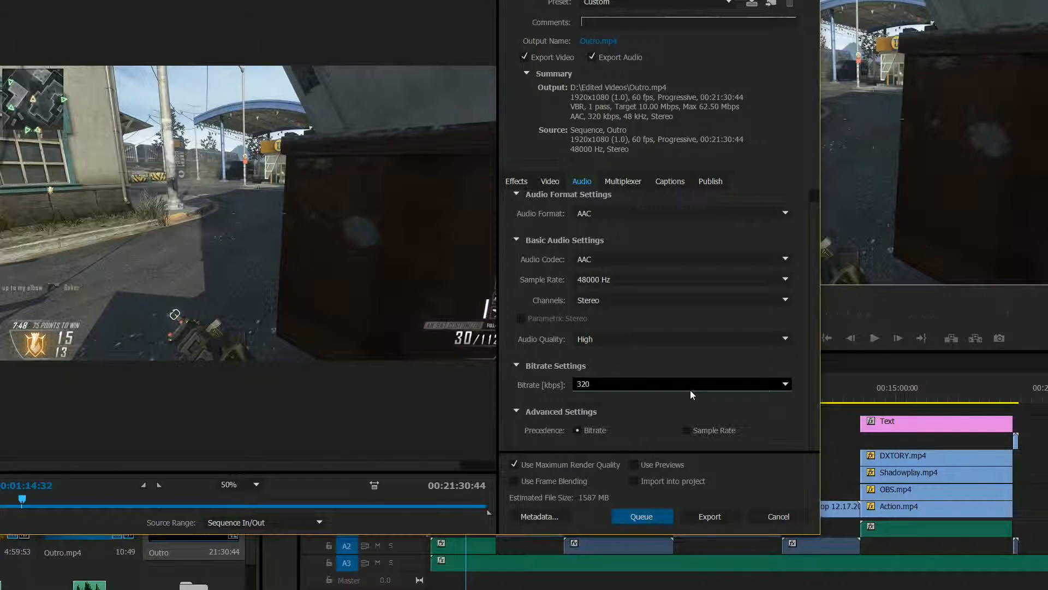
pyautogui.click(786, 384)
pyautogui.click(788, 384)
pyautogui.scroll(1, 813, 341)
pyautogui.scroll(-1, 807, 390)
pyautogui.scroll(1, 810, 364)
pyautogui.scroll(-1, 810, 365)
pyautogui.click(784, 387)
pyautogui.click(787, 388)
pyautogui.moveTo(813, 317); pyautogui.dragTo(811, 371)
# - Set the multiplexer to MP4 and its stream compatibility to Standard
pyautogui.click(634, 182)
pyautogui.click(644, 225)
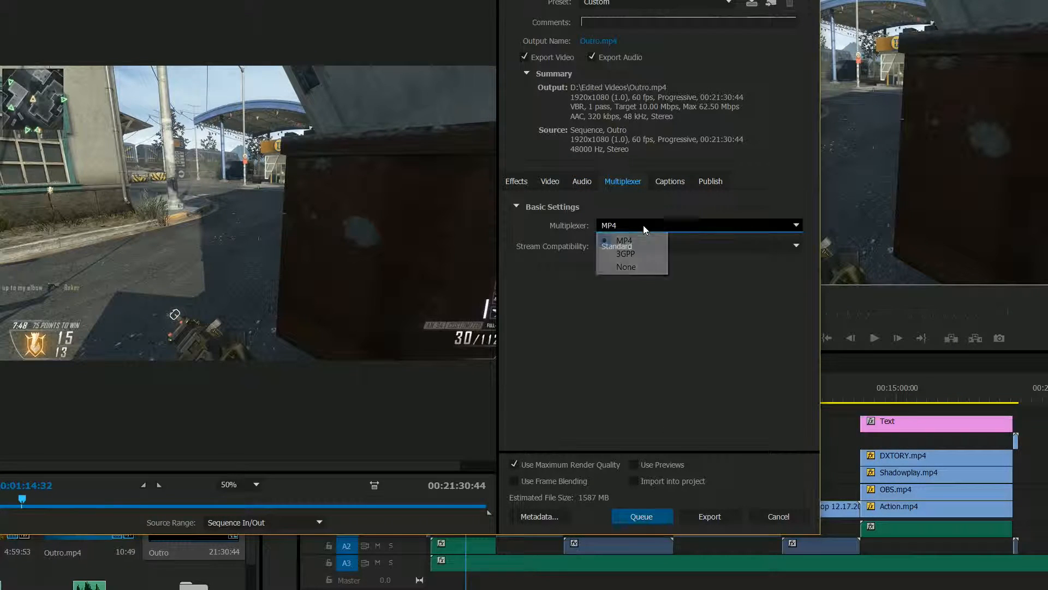
pyautogui.click(630, 223)
pyautogui.click(630, 225)
pyautogui.click(628, 236)
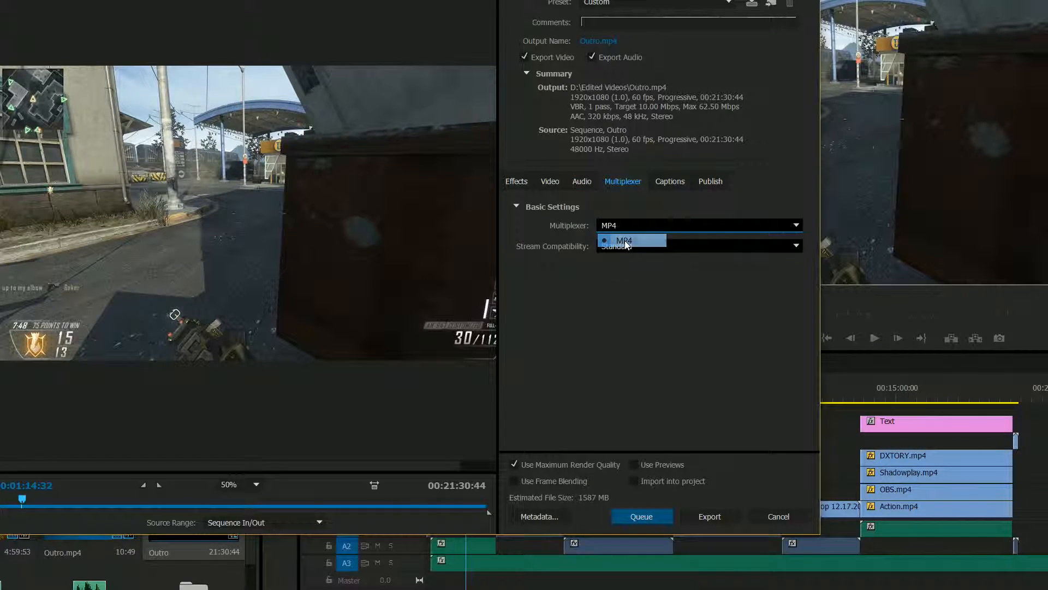
pyautogui.click(636, 248)
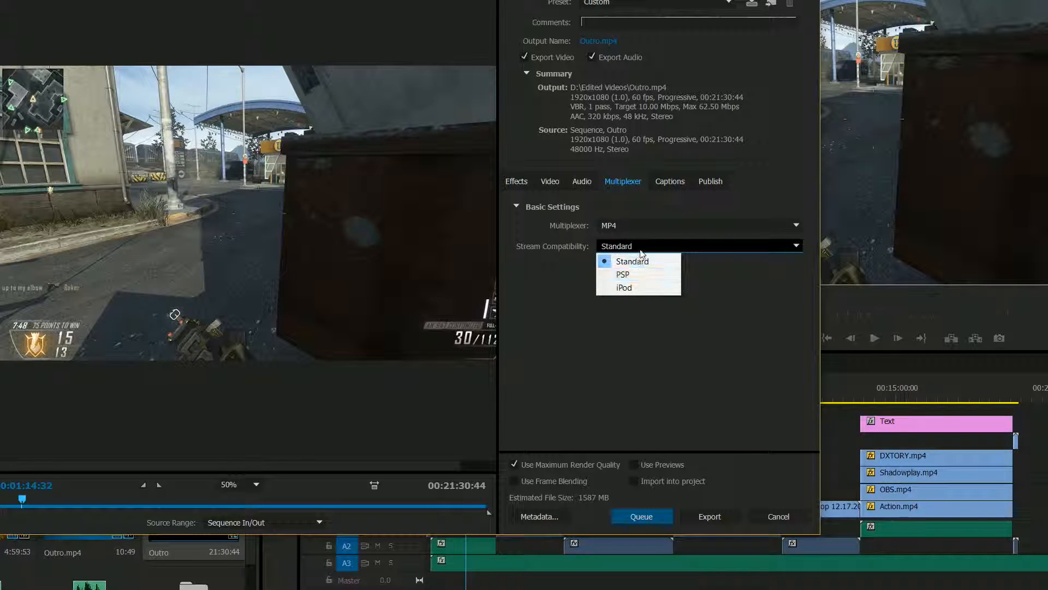
pyautogui.click(638, 261)
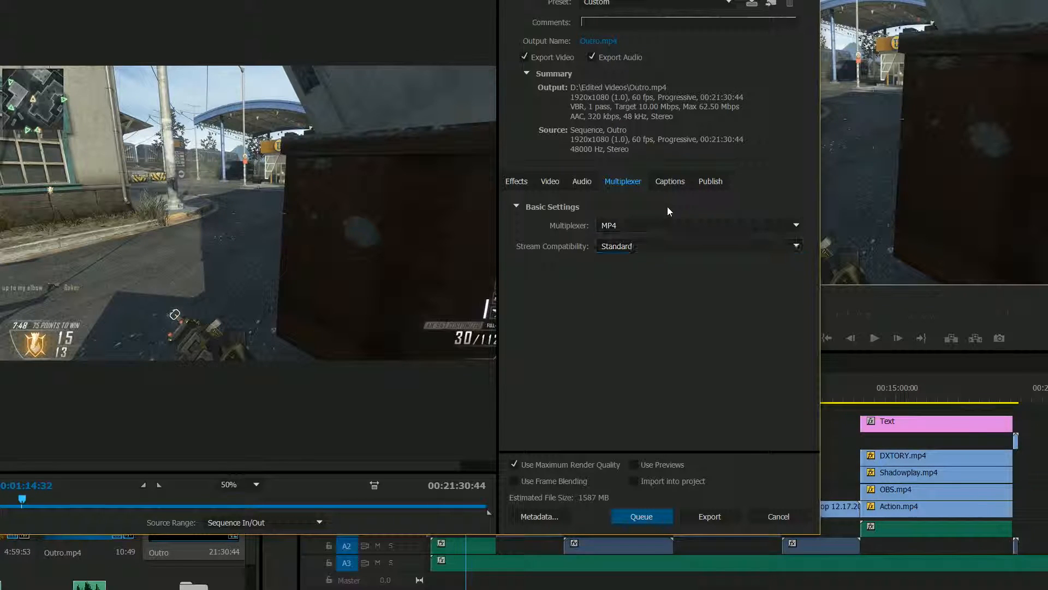
# - Look over the captions and publishing settings, enabling YouTube publishing to check its options and disabling it again
pyautogui.click(670, 182)
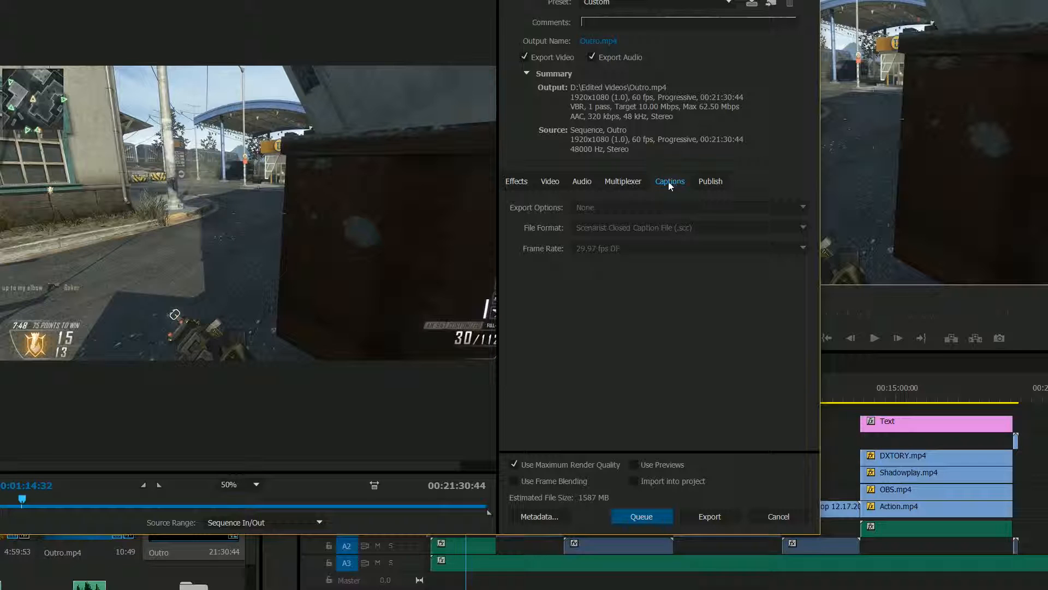
pyautogui.click(709, 181)
pyautogui.moveTo(819, 282); pyautogui.dragTo(796, 236)
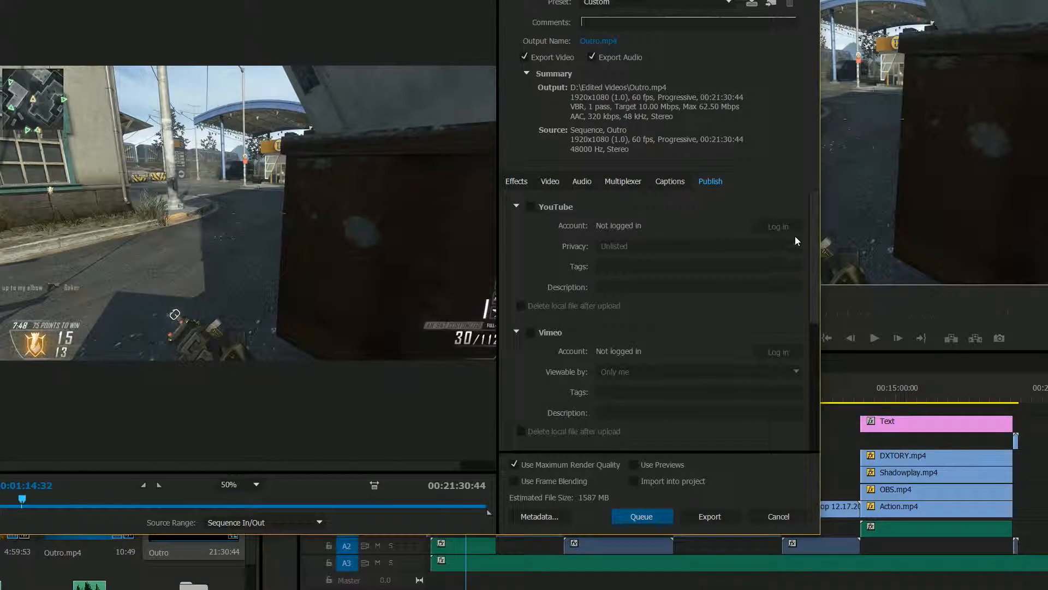
pyautogui.click(530, 208)
pyautogui.click(625, 244)
pyautogui.click(616, 226)
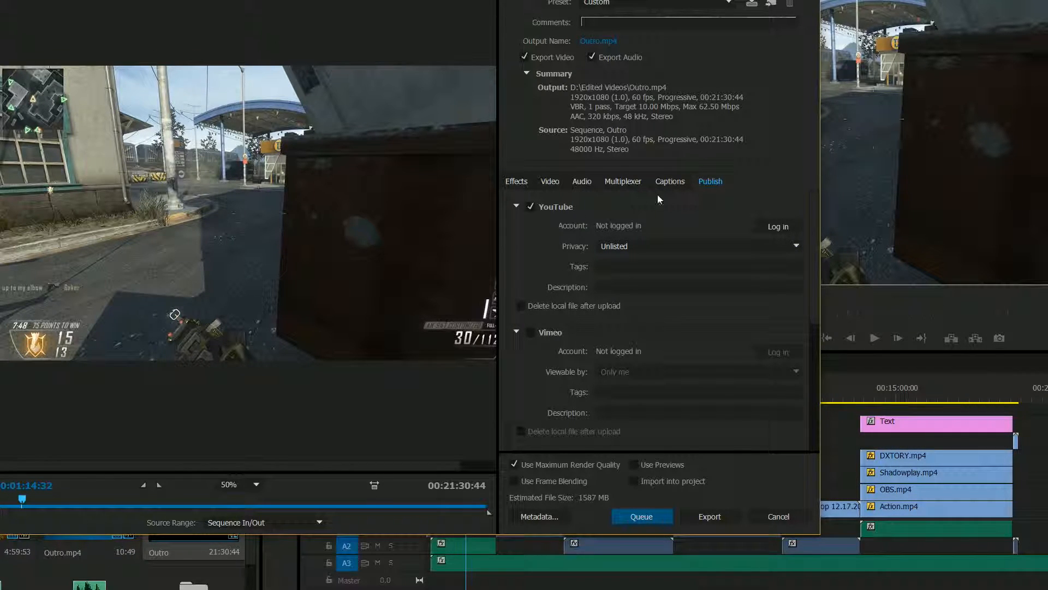
pyautogui.click(529, 208)
pyautogui.moveTo(812, 290); pyautogui.dragTo(788, 217)
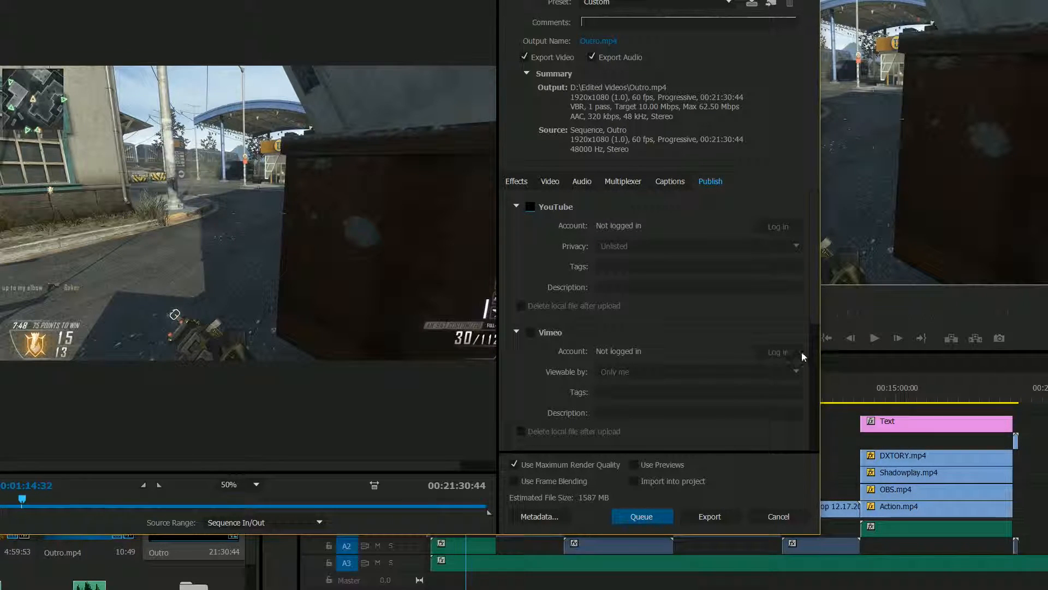
# - Try a maximum bitrate of 53.78 Mbps in the video settings, and set it back to 62.5 Mbps
pyautogui.click(635, 521)
pyautogui.click(518, 182)
pyautogui.click(551, 182)
pyautogui.scroll(-2, 600, 246)
pyautogui.moveTo(750, 386); pyautogui.dragTo(732, 386)
pyautogui.moveTo(811, 321)
pyautogui.mouseDown()
pyautogui.moveTo(812, 228)
pyautogui.moveTo(811, 395)
pyautogui.moveTo(817, 217)
pyautogui.moveTo(817, 321)
pyautogui.mouseUp()
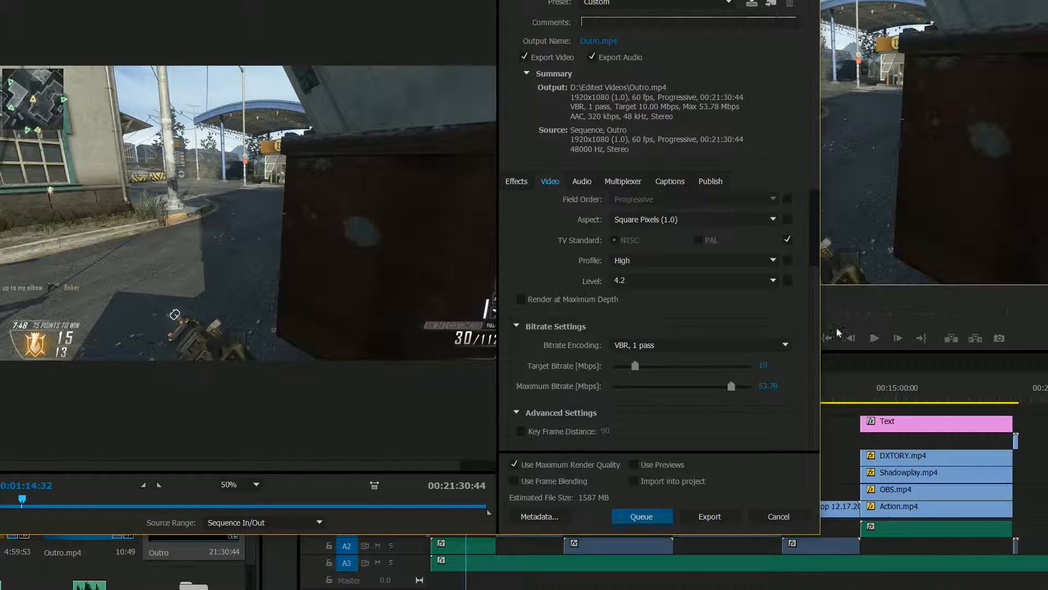
pyautogui.moveTo(817, 288); pyautogui.dragTo(813, 365)
pyautogui.moveTo(813, 266); pyautogui.dragTo(816, 210)
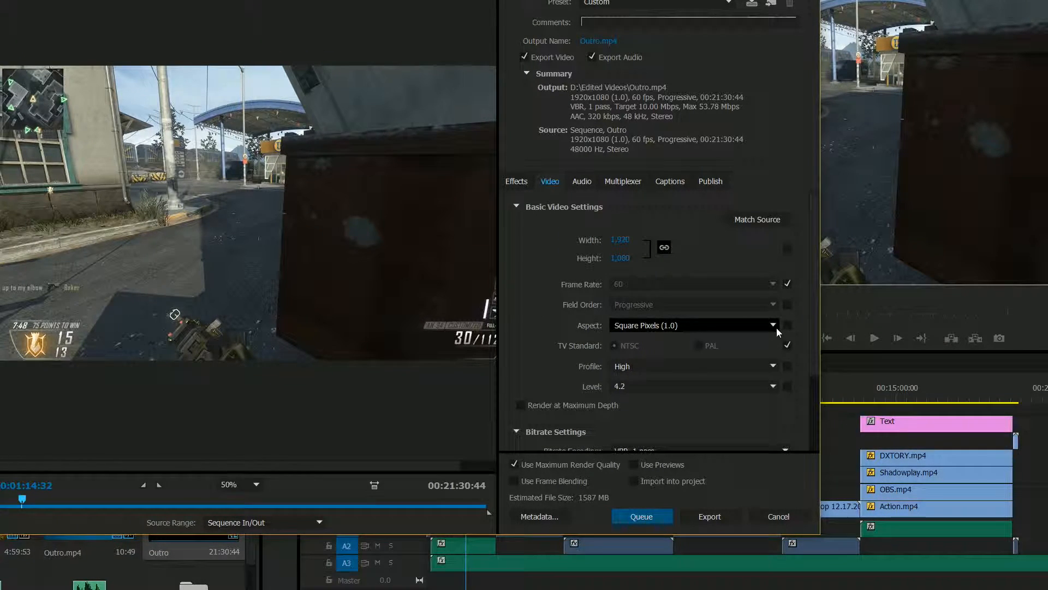
pyautogui.moveTo(817, 324); pyautogui.dragTo(808, 386)
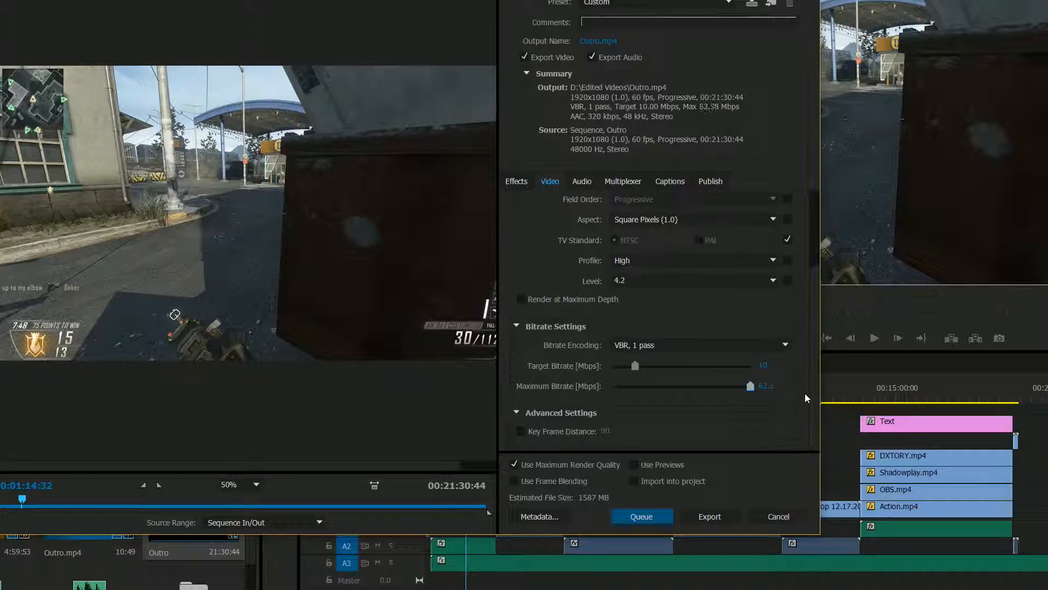